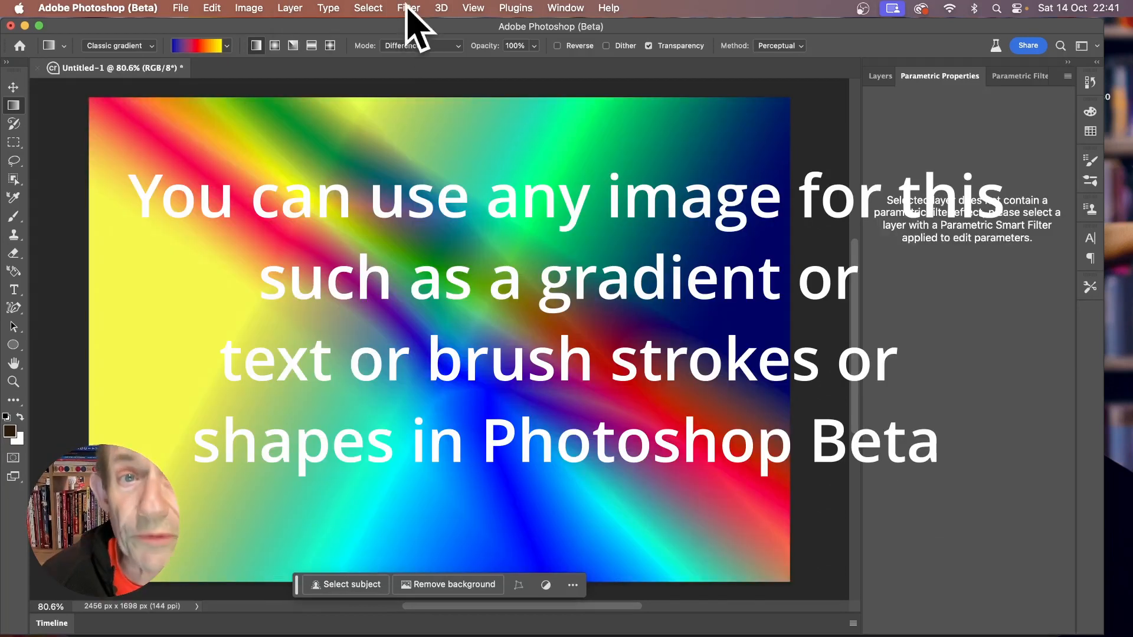
Apply the Pattern Generator parametric filter to the gradient image at Medium resolution
left_click(408, 8)
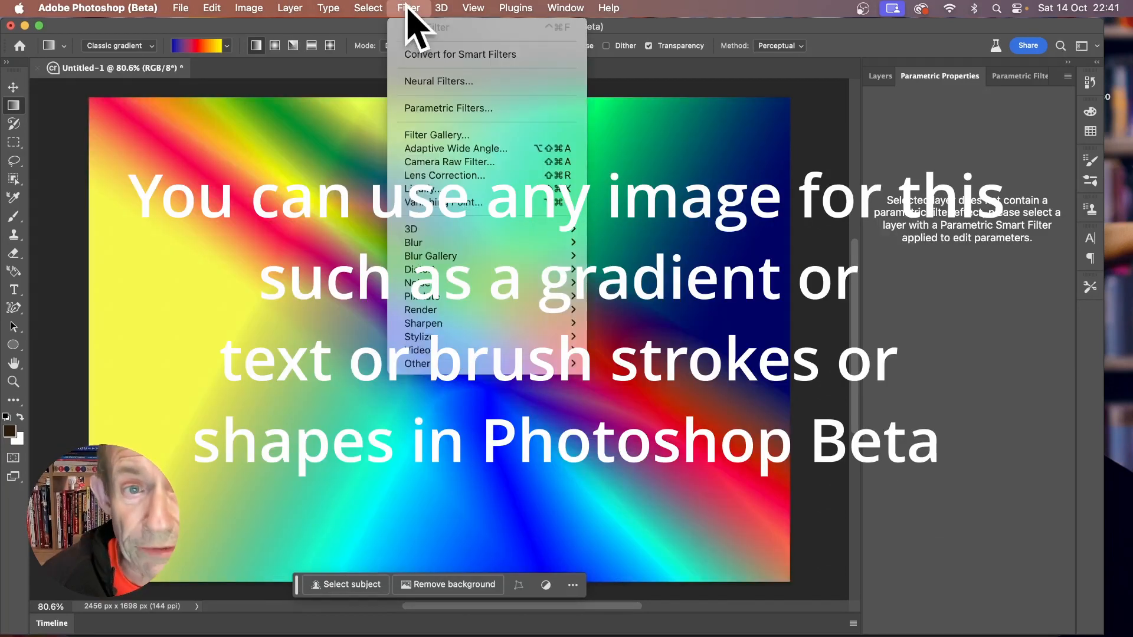
left_click(455, 107)
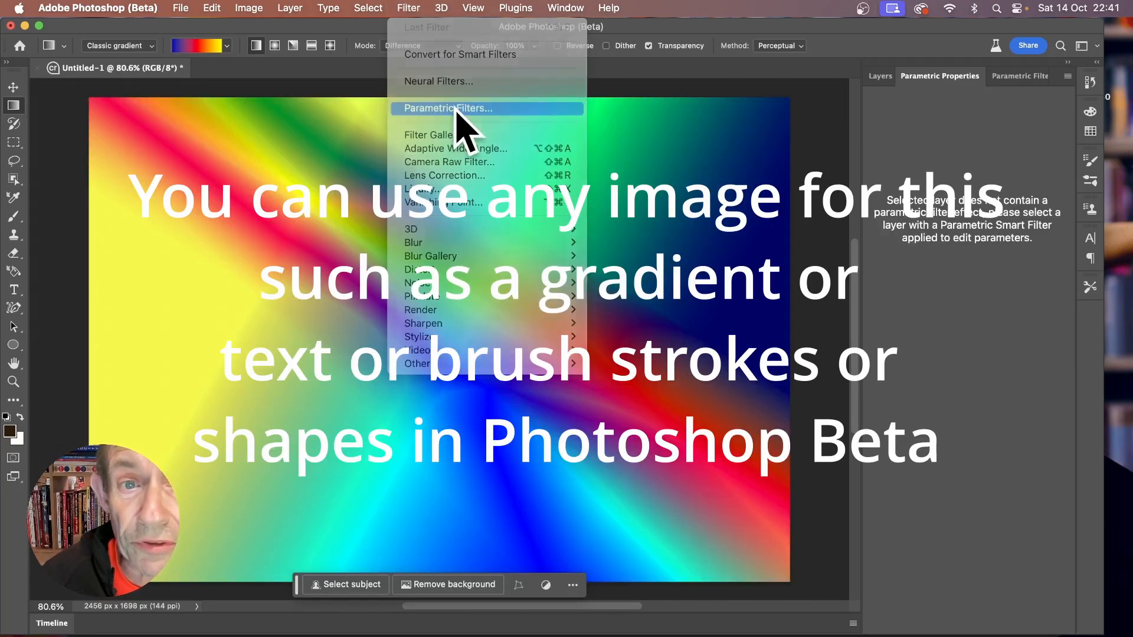
left_click(974, 130)
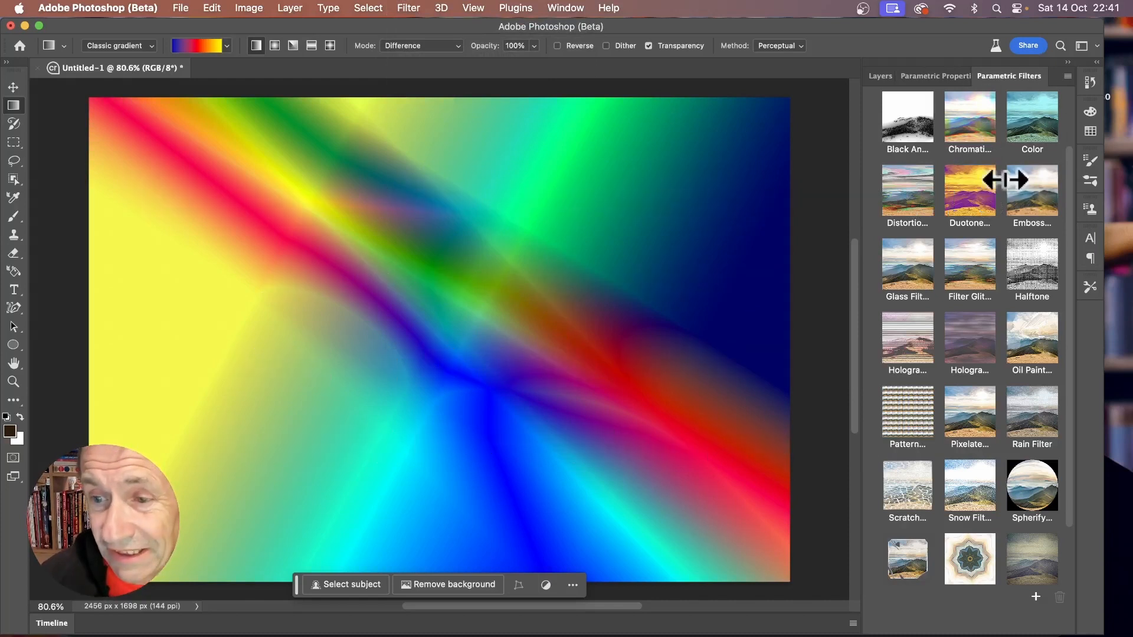
left_click(912, 416)
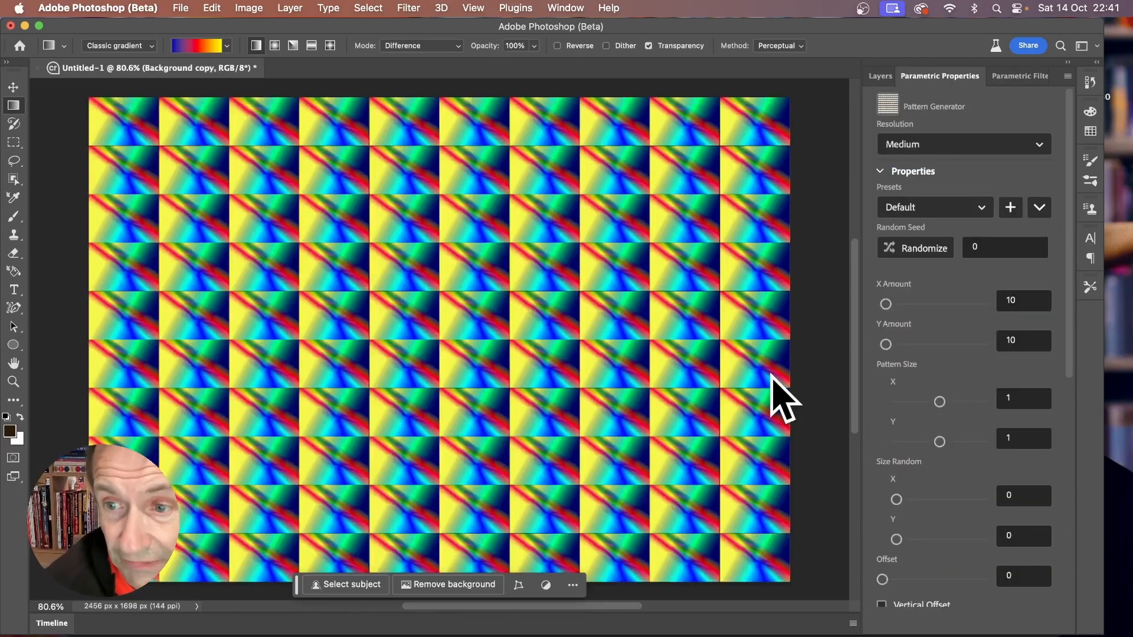
left_click(958, 148)
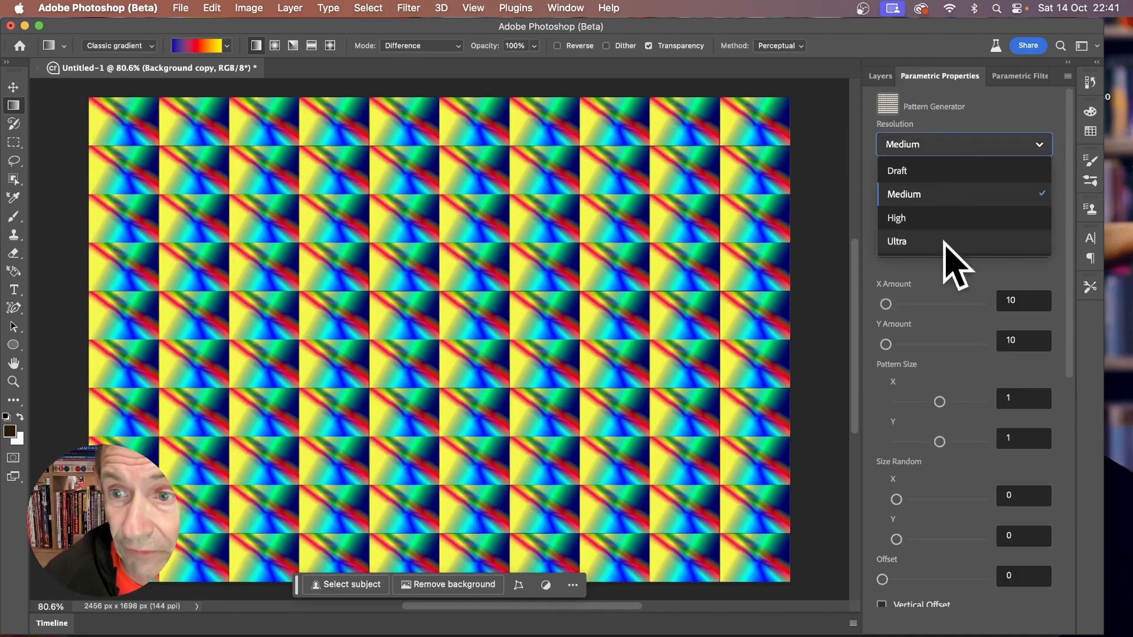
left_click(932, 196)
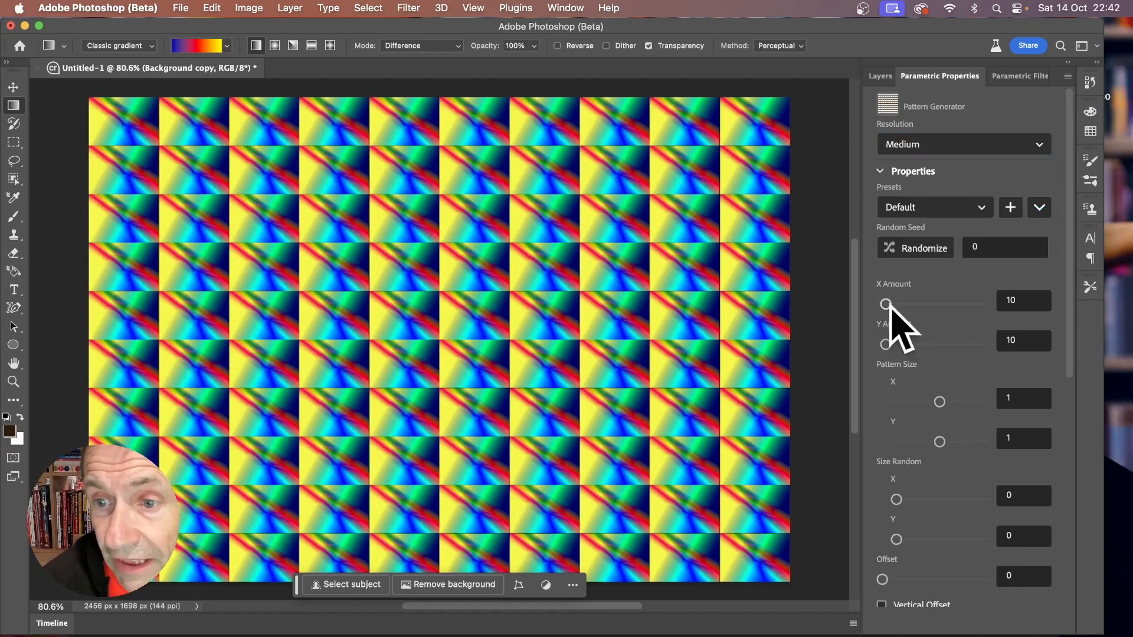
Set the pattern's X Amount and Y Amount to 4 each
double_click(1021, 300)
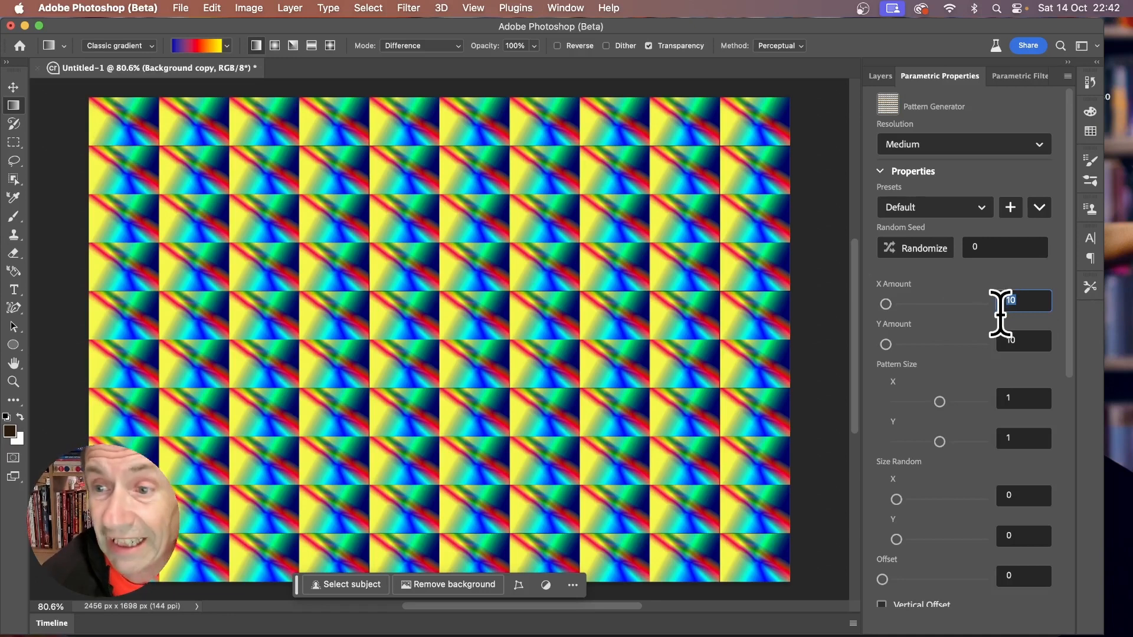
type("4")
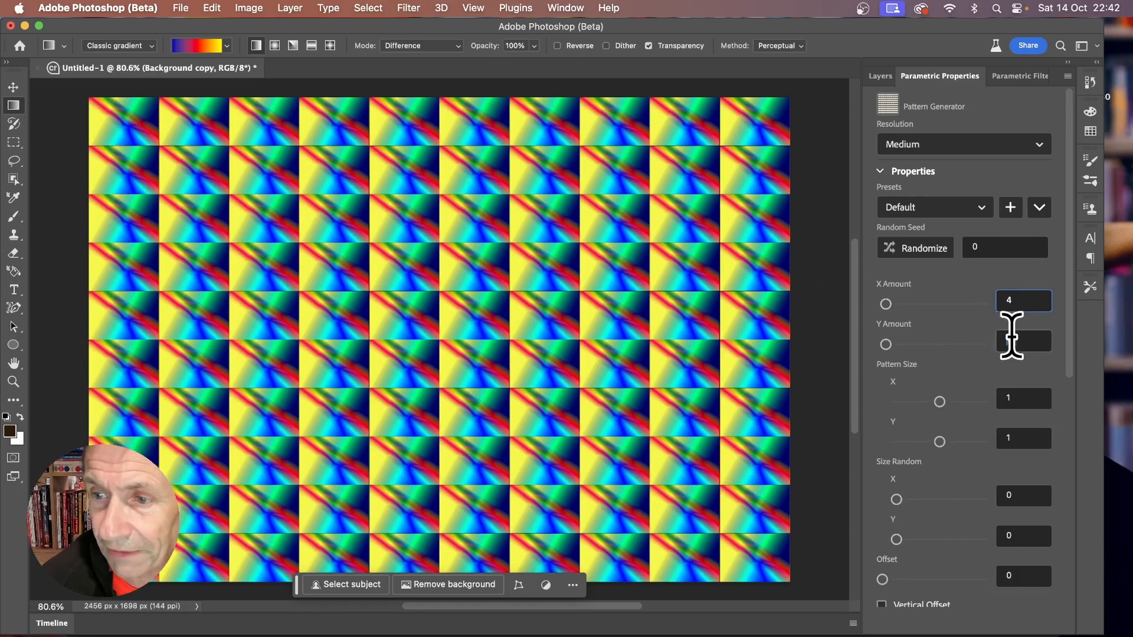
key("Return")
key("4")
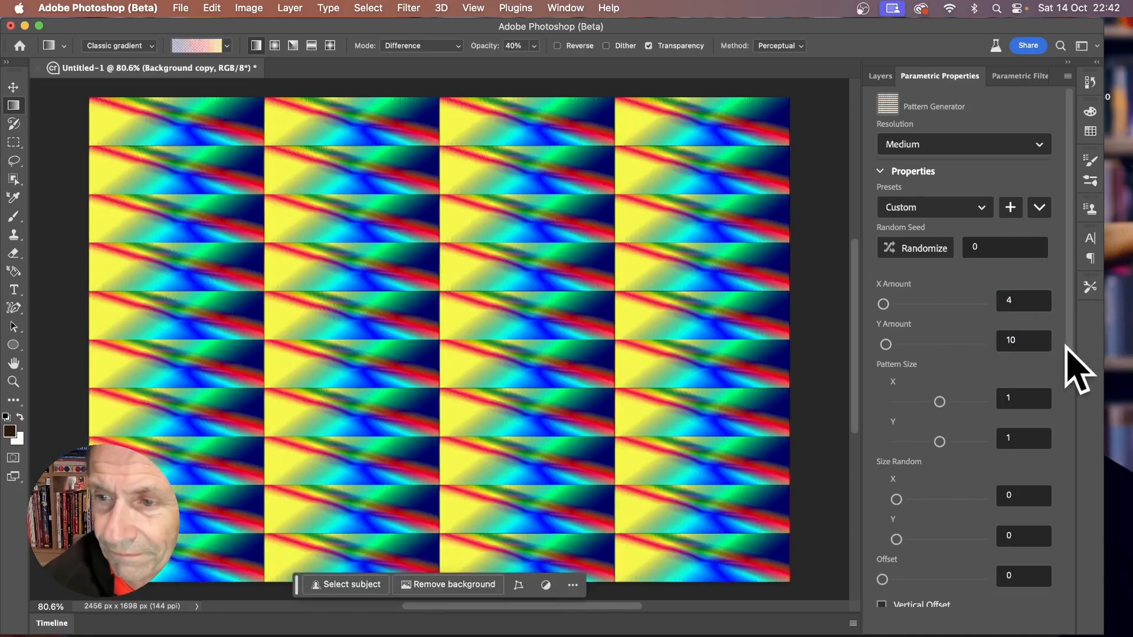
left_click_drag(1029, 342, 991, 339)
type("4")
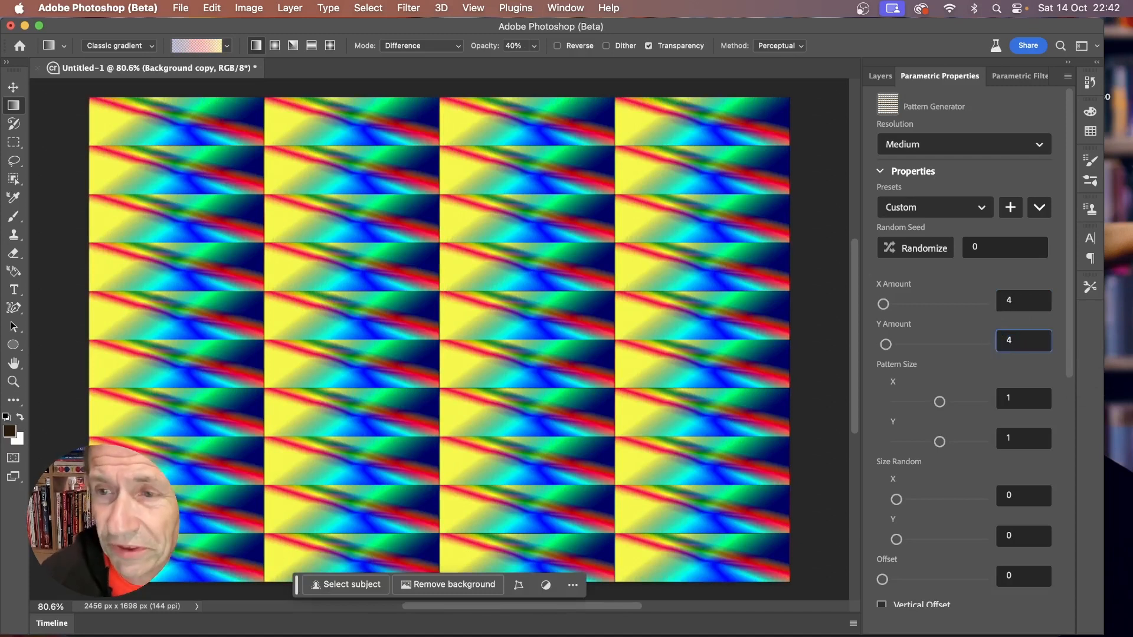
key("Return")
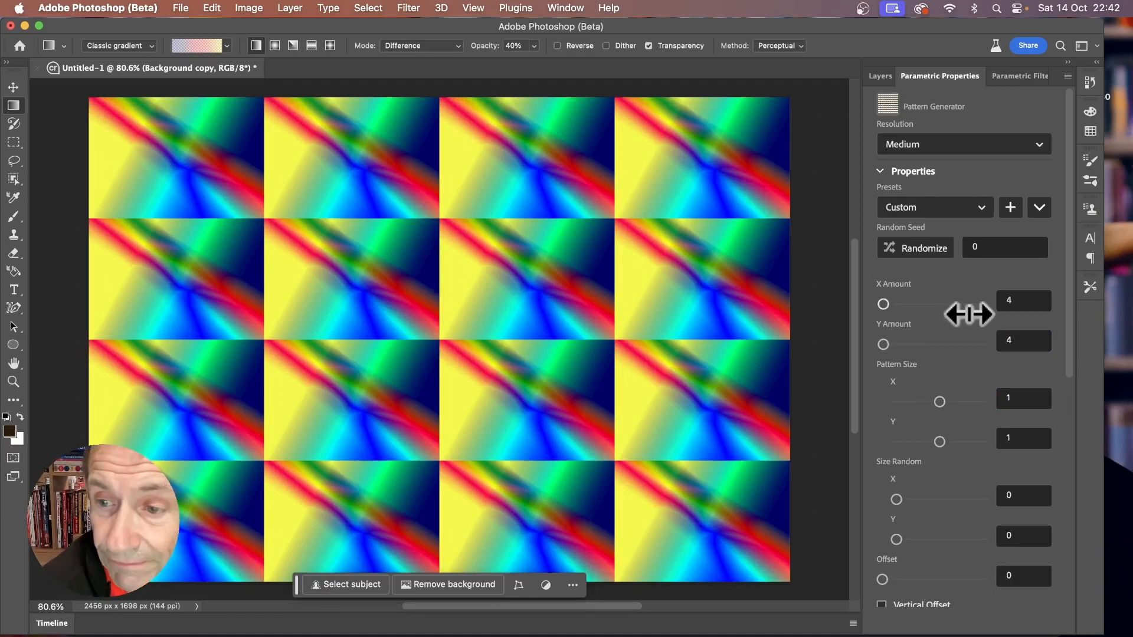
Set Pattern Size to about 1.65 for X and 1.6 for Y, and Size Random to about 0.45 for X and 0.28 for Y
left_click_drag(939, 402, 972, 403)
left_click_drag(939, 441, 964, 440)
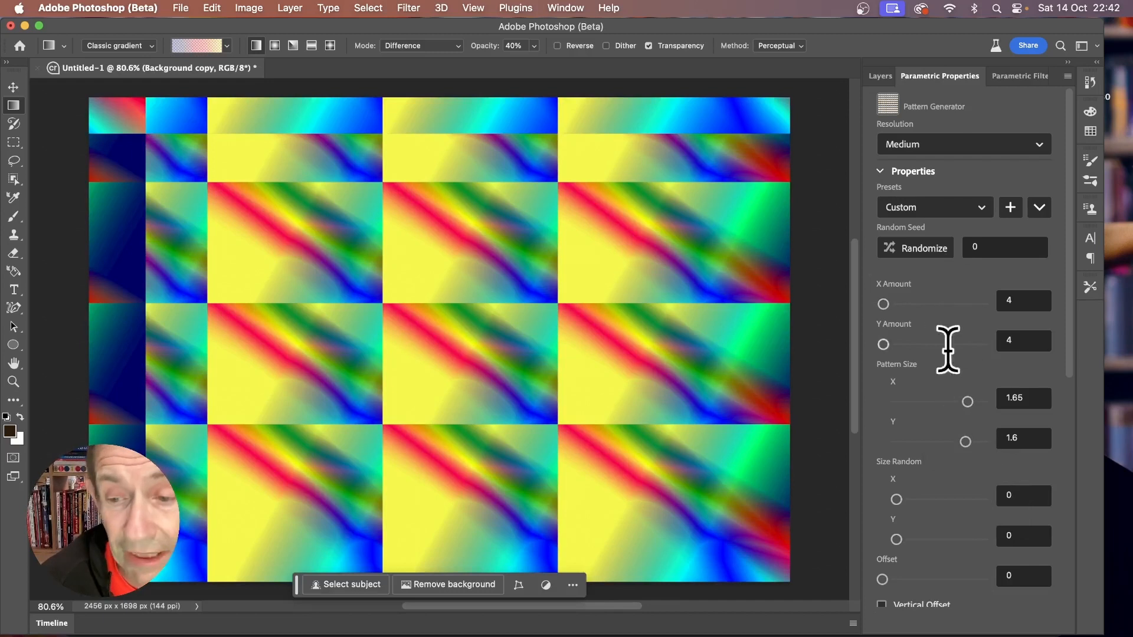
scroll(956, 391, "down", 2)
left_click_drag(896, 450, 961, 450)
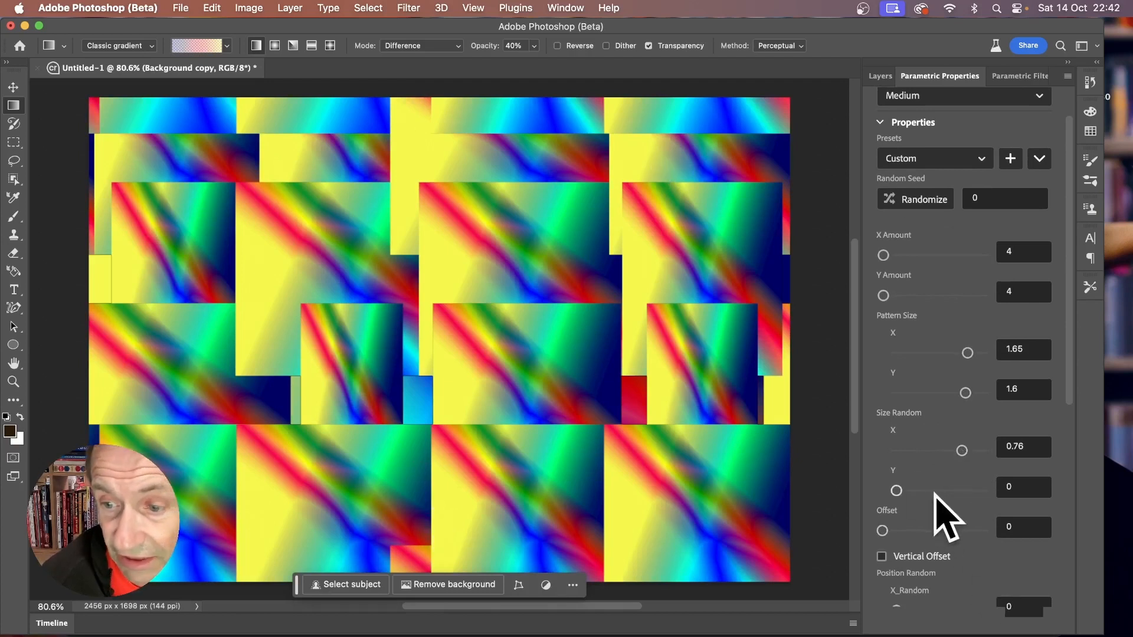
left_click_drag(896, 490, 920, 490)
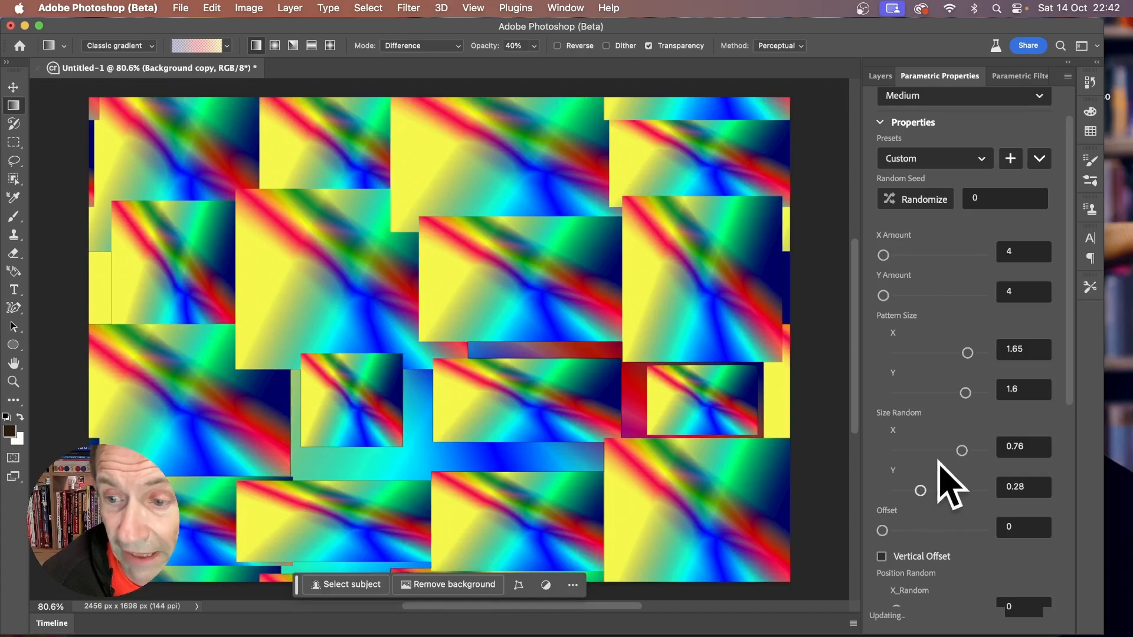
left_click_drag(962, 450, 935, 450)
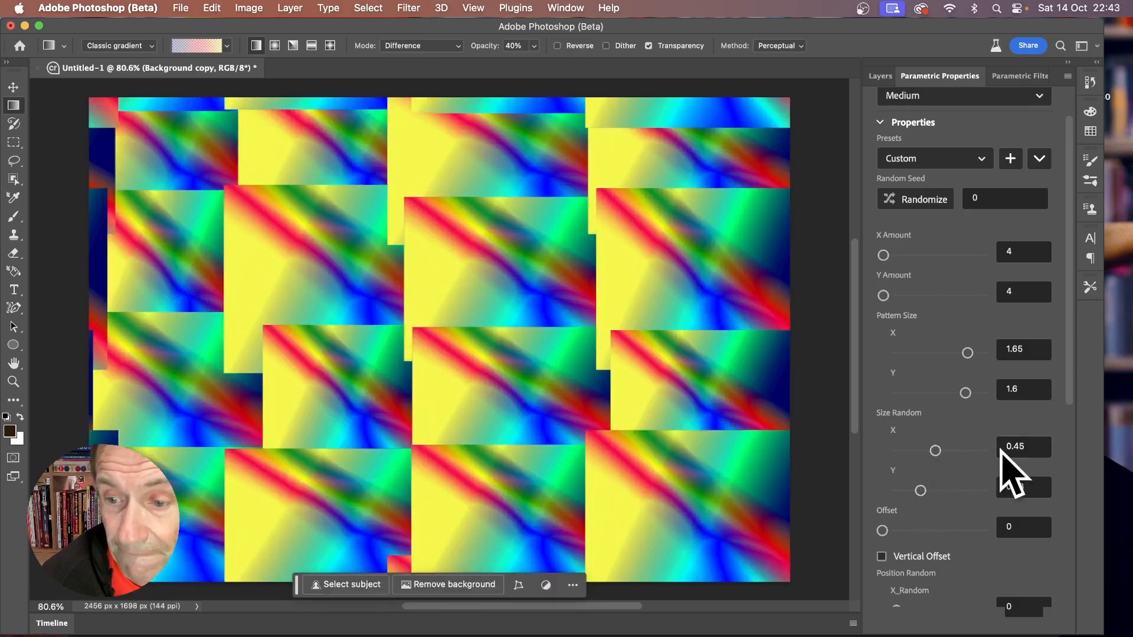
Set the pattern Offset to about 0.41 and the X position randomness to about 0.19
left_click_drag(908, 532, 924, 531)
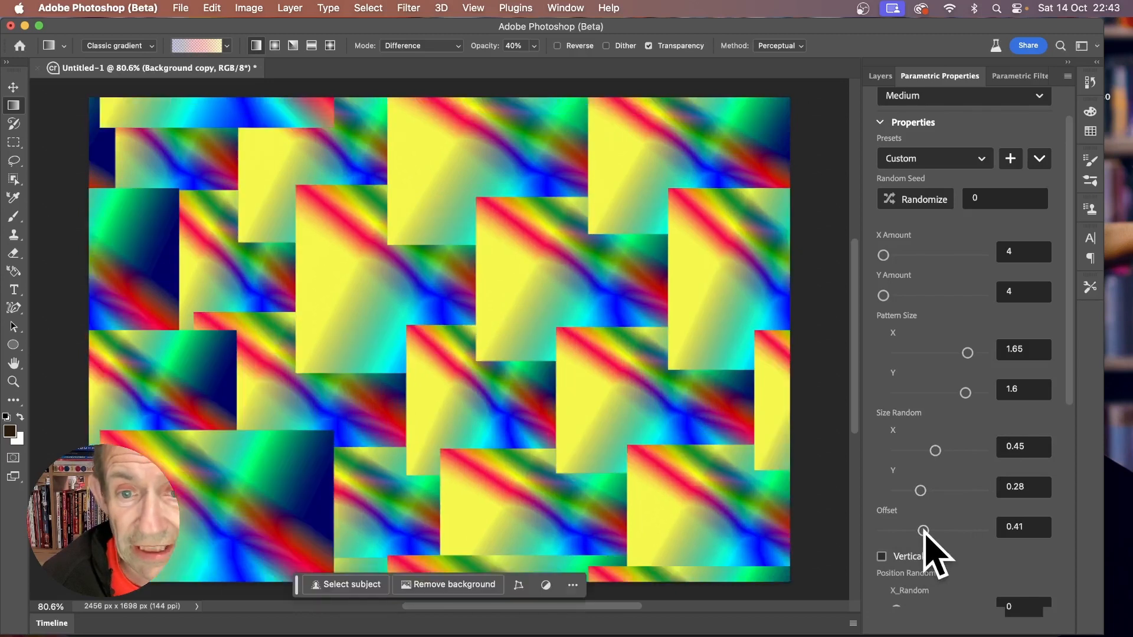
scroll(979, 429, "down", 3)
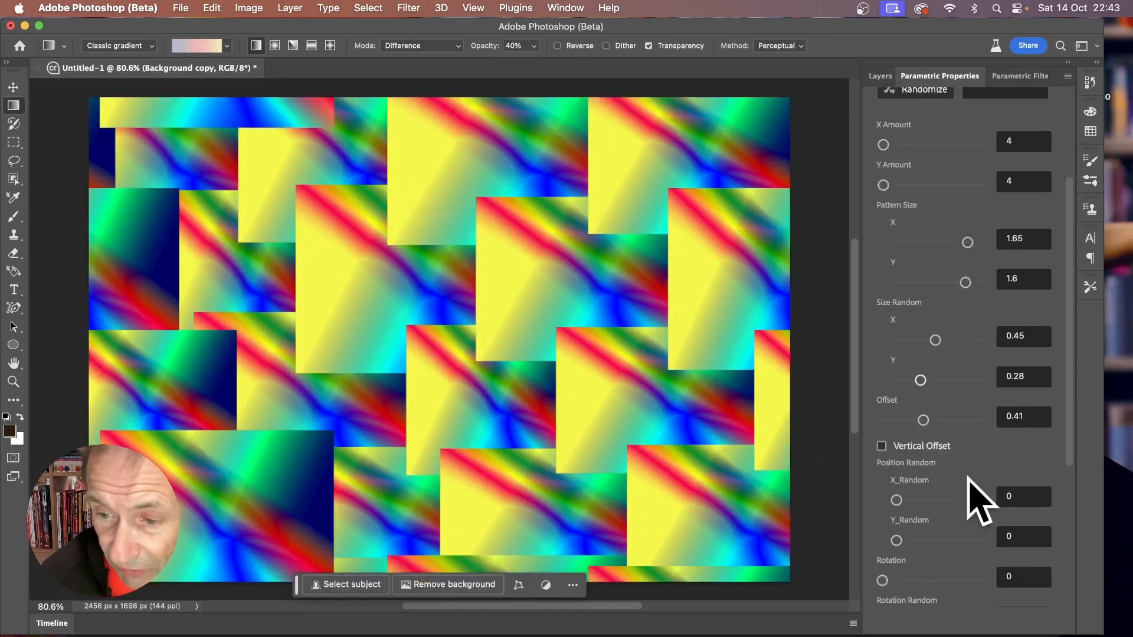
mouse_move(913, 501)
left_mouse_down()
mouse_move(926, 499)
mouse_move(913, 517)
left_mouse_up()
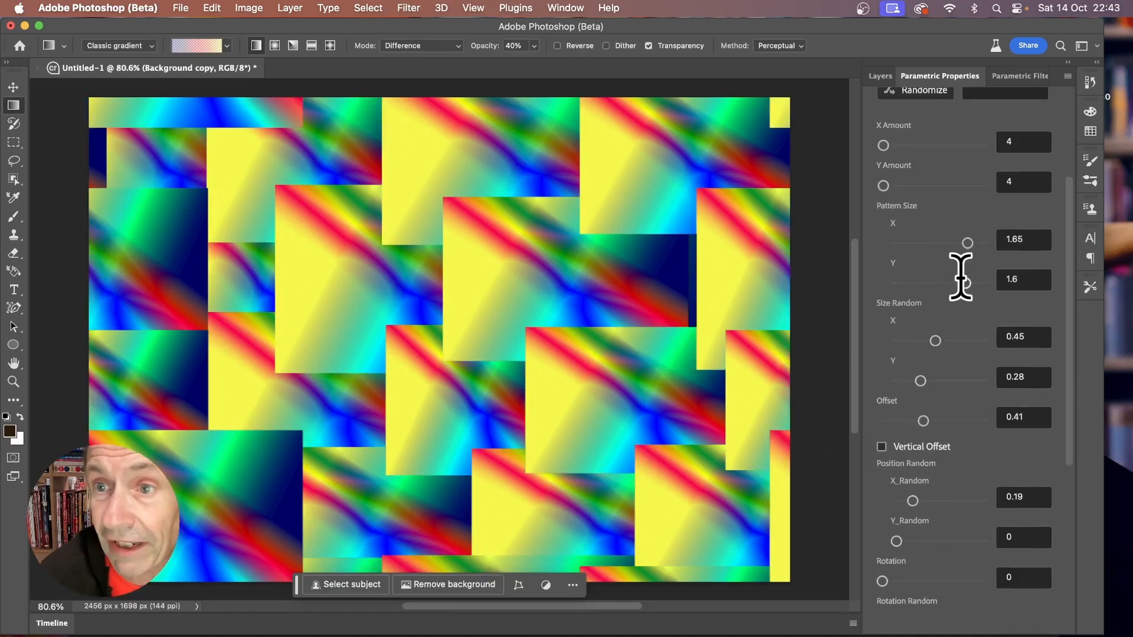
Randomize the pattern's random seed twice to get a different tile arrangement
scroll(964, 265, "up", 1)
left_click(929, 118)
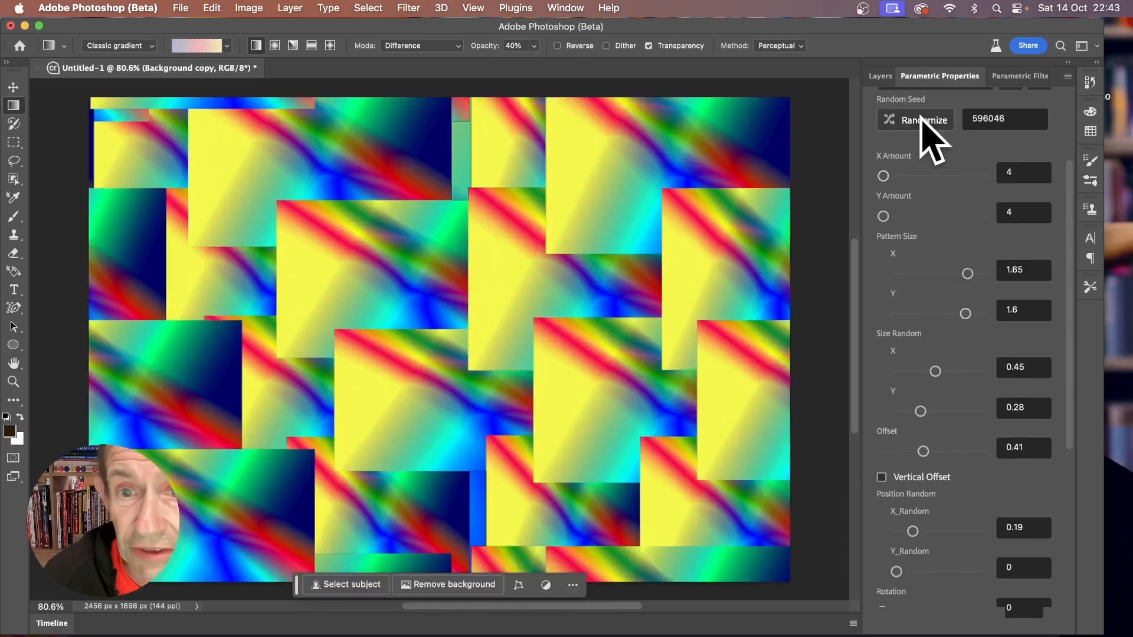
left_click(921, 121)
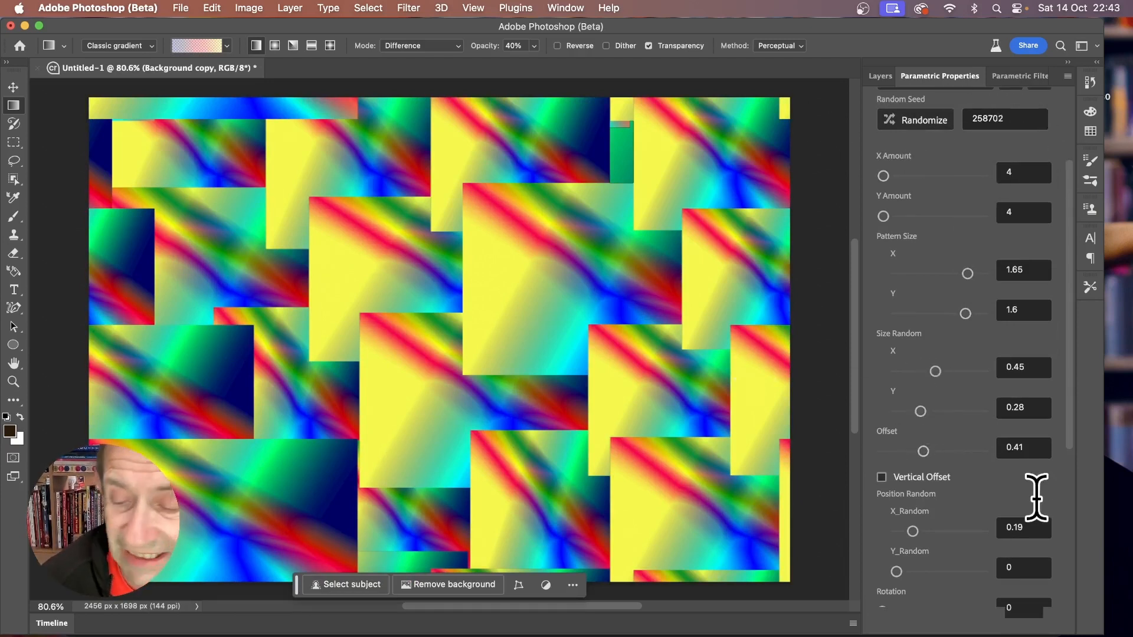
Set the pattern tiles' Rotation to about 145 and Rotation Random to about 0.54
scroll(959, 466, "down", 3)
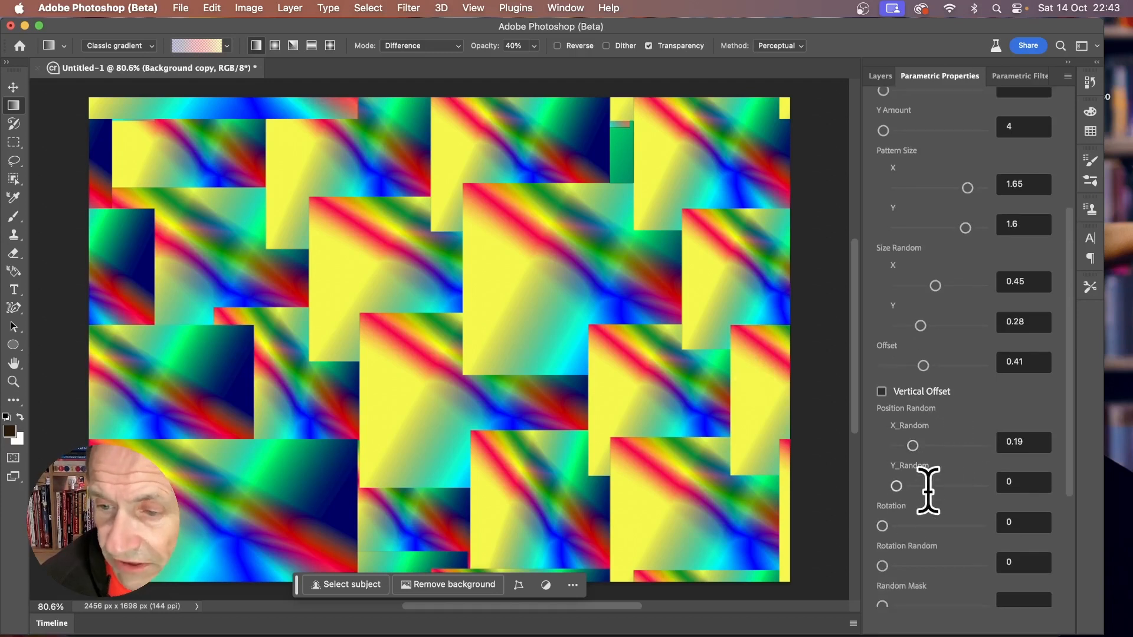
scroll(956, 502, "down", 2)
left_click(909, 483)
left_click_drag(912, 484, 924, 484)
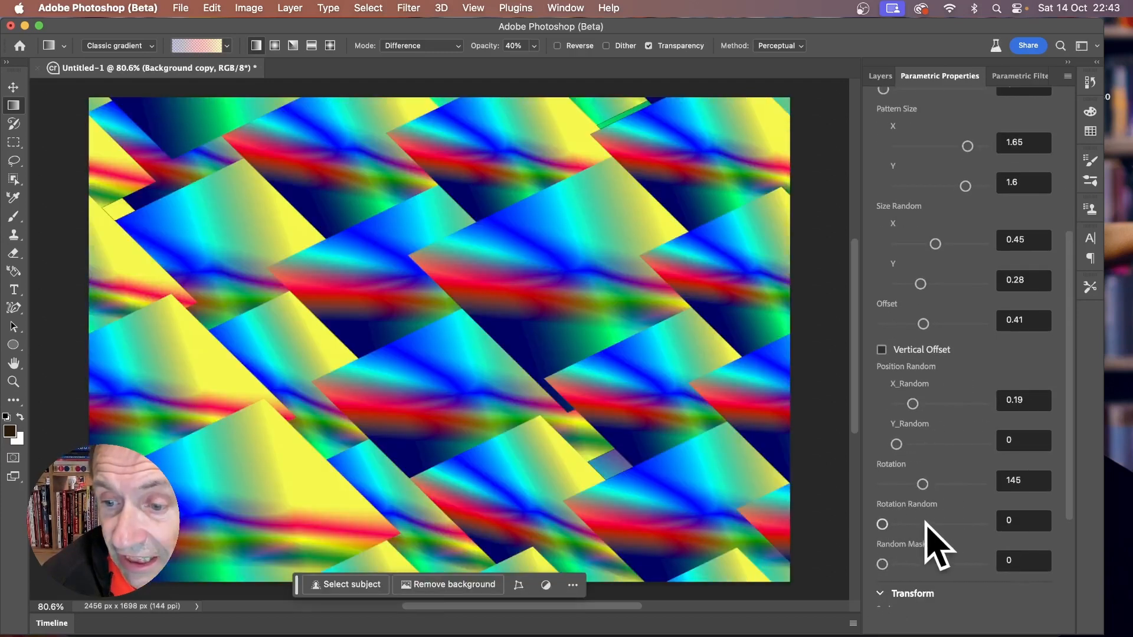
left_click(936, 524)
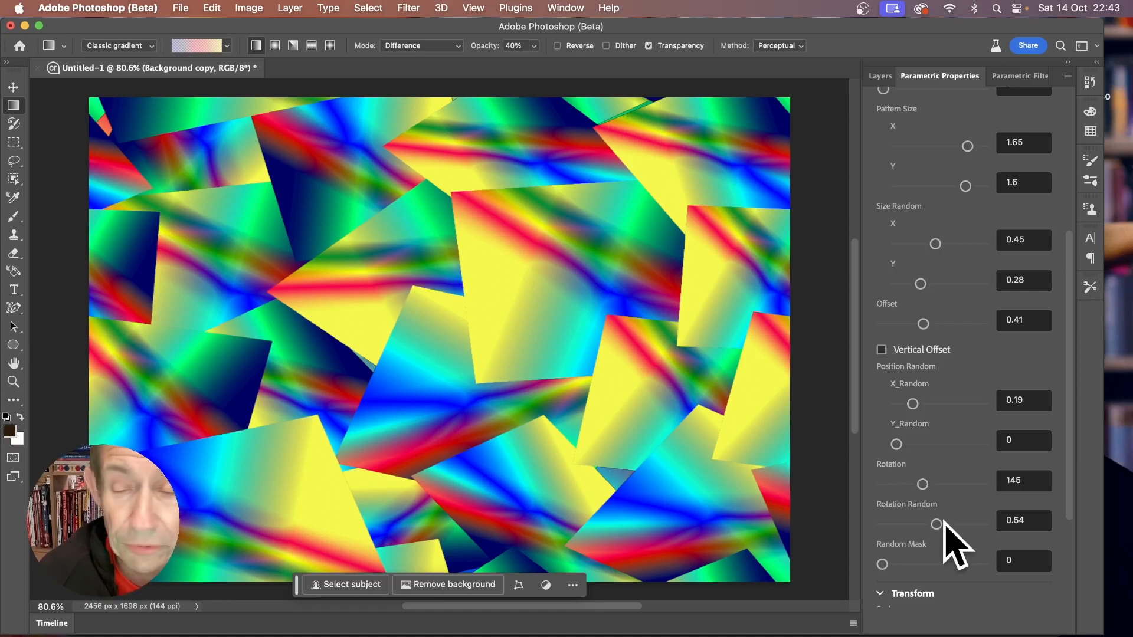
Try a Random Mask of about 0.44 on the pattern and return it to 0
scroll(953, 534, "down", 2)
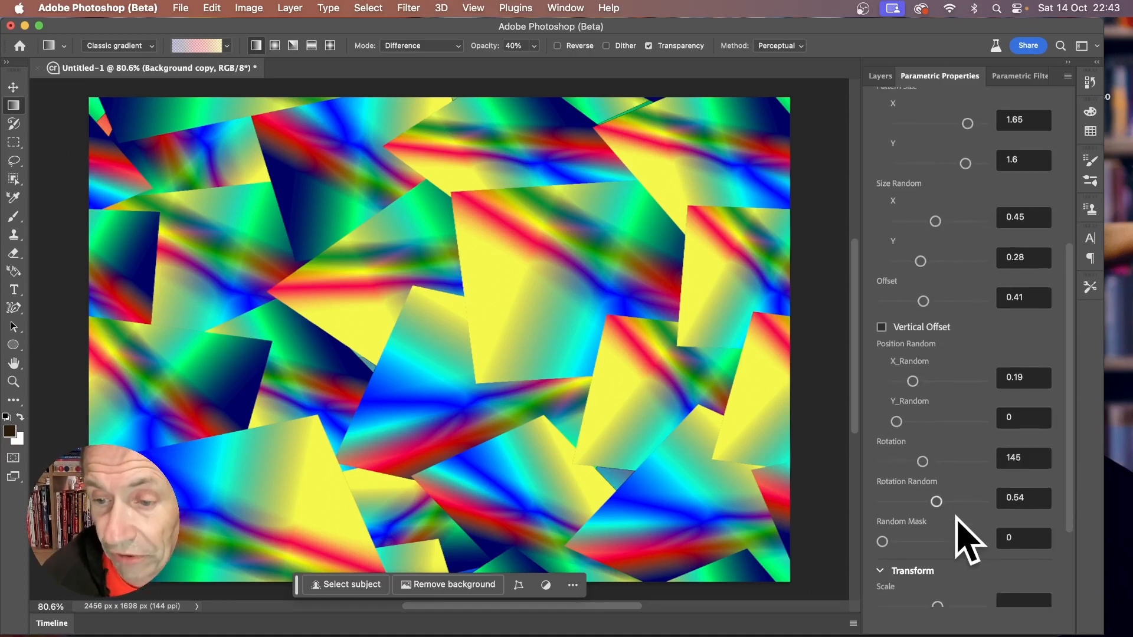
left_click(925, 536)
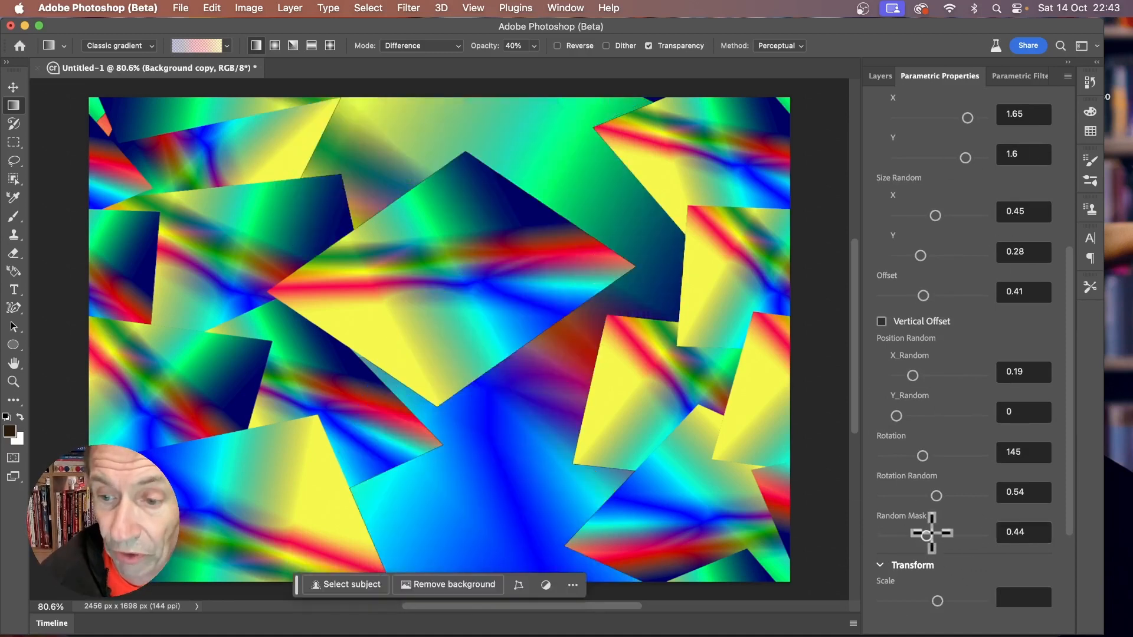
left_click_drag(926, 536, 864, 534)
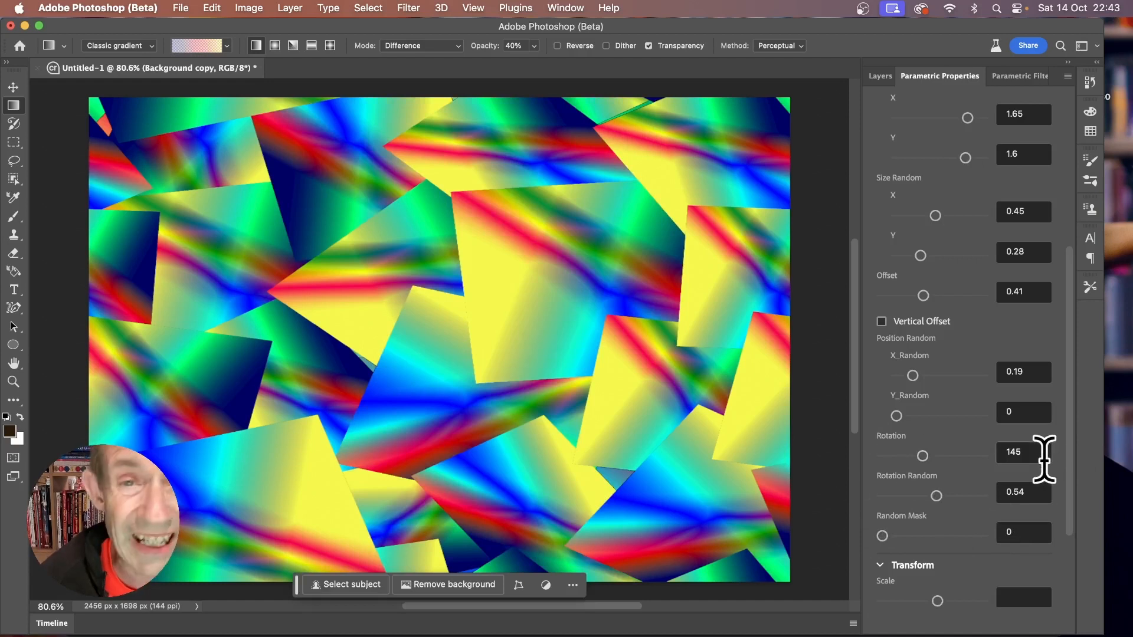
Try a Transform Scale of about 1.35 for the pattern and restore it to 1
scroll(937, 394, "down", 5)
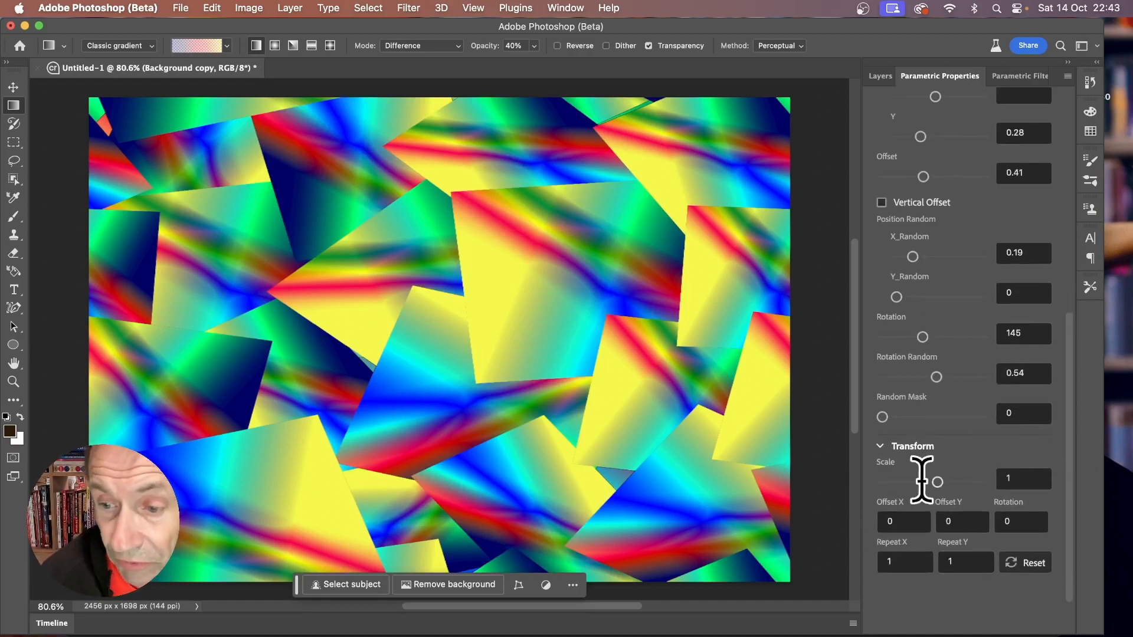
left_click_drag(937, 483, 940, 483)
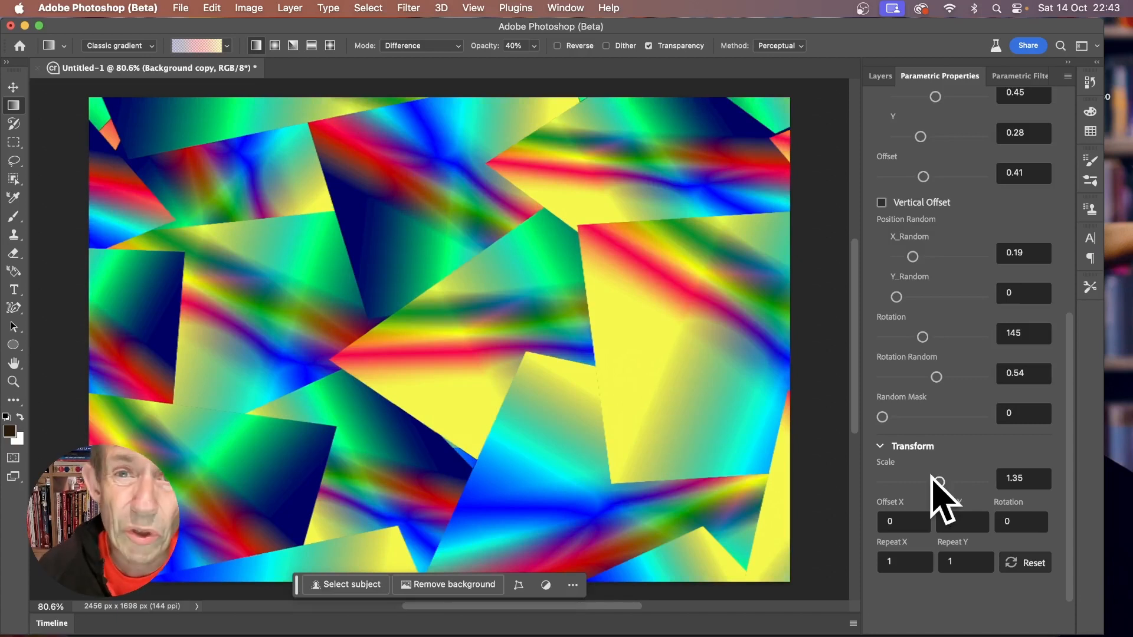
left_click(1020, 479)
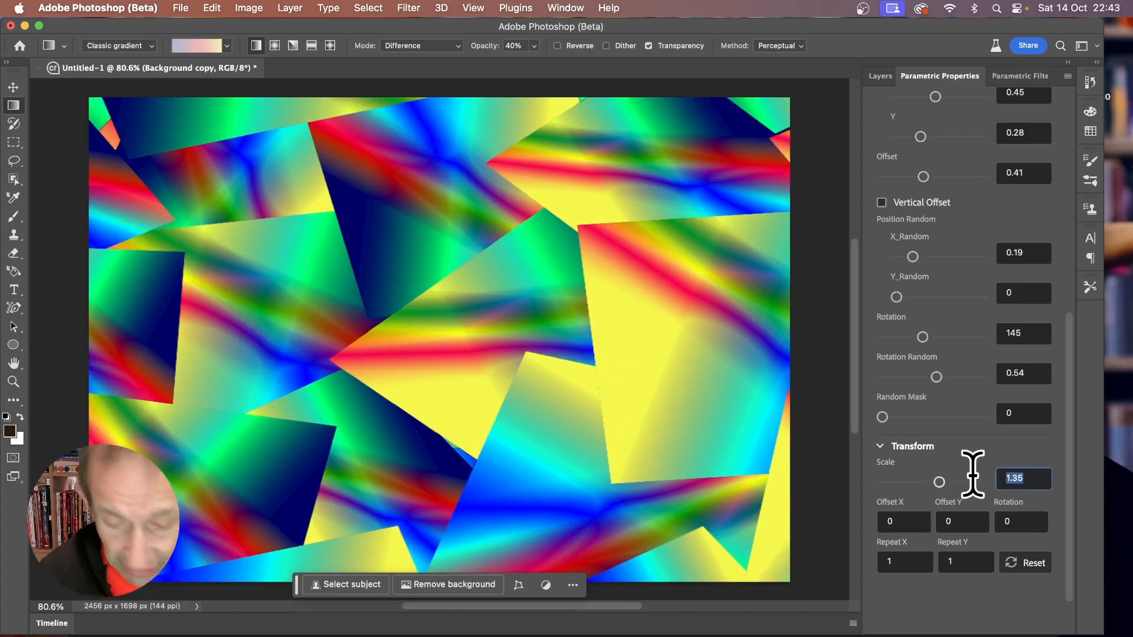
type("1")
key("Return")
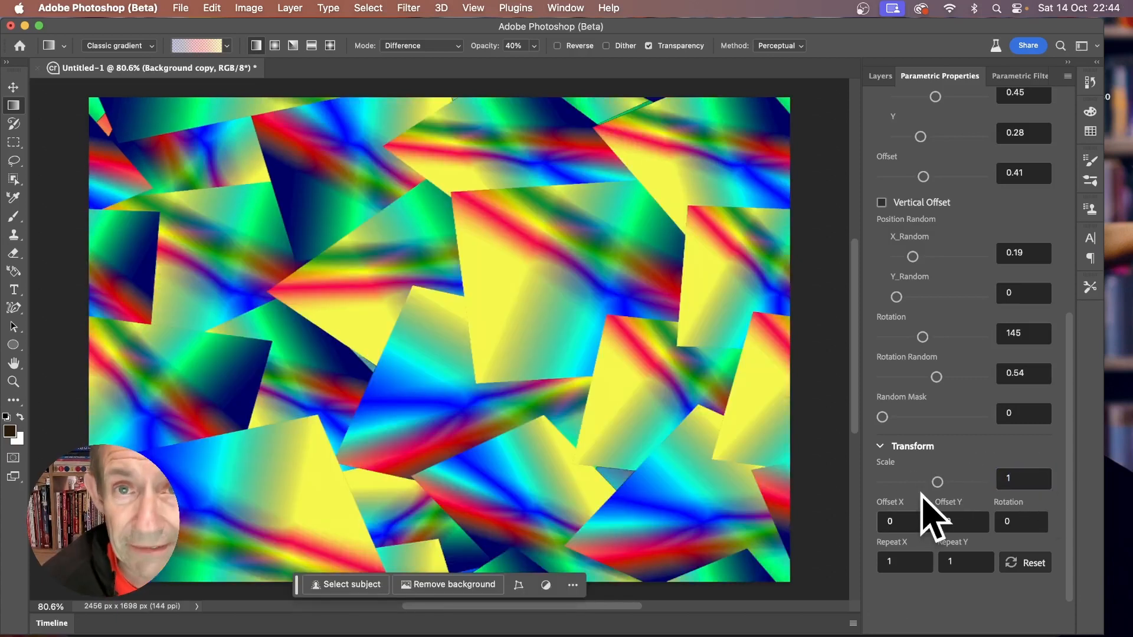
Duplicate the Parametric Filter in the Background copy layer's smart filter stack
left_click(881, 77)
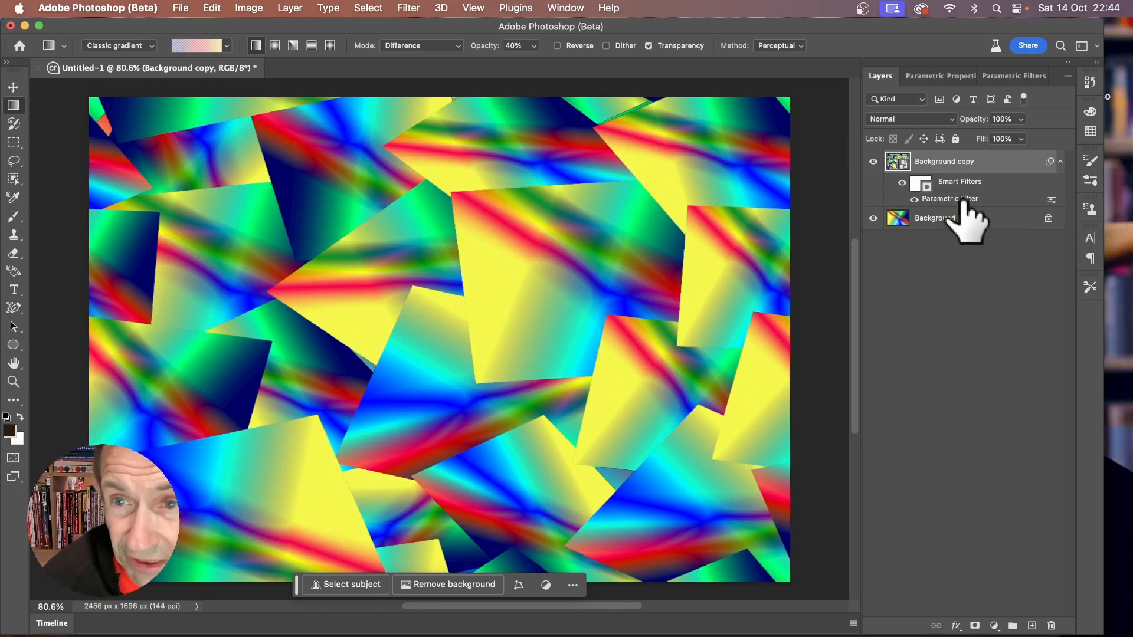
left_click_drag(963, 200, 963, 193)
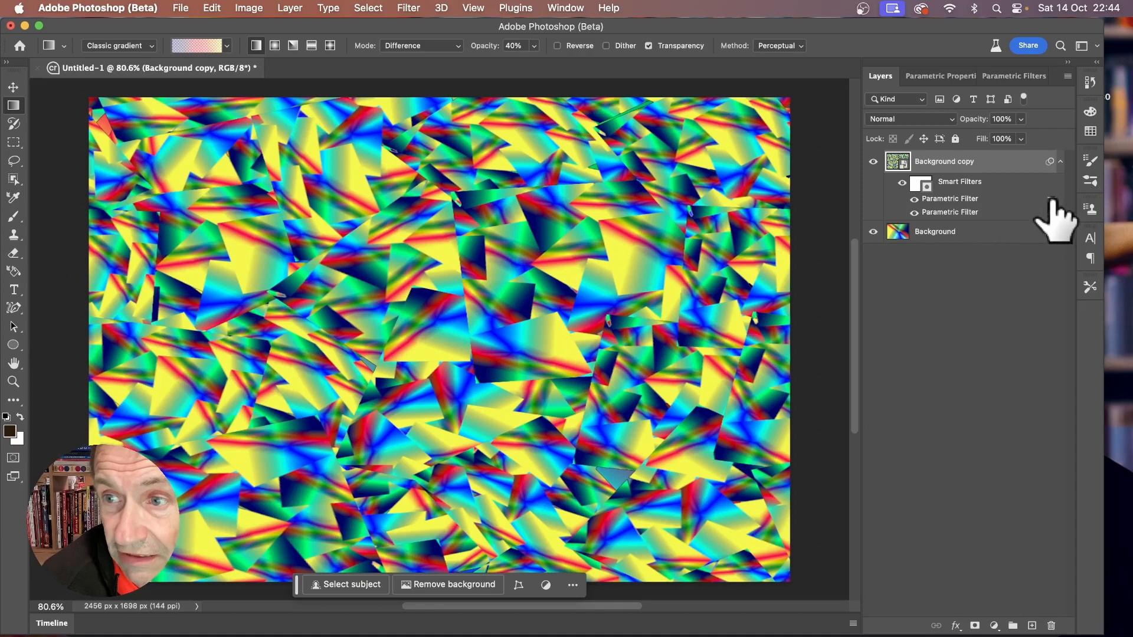
Try the Linear Burn and Overlay blend modes on the upper parametric filter and return it to Normal
double_click(1051, 200)
left_click(858, 162)
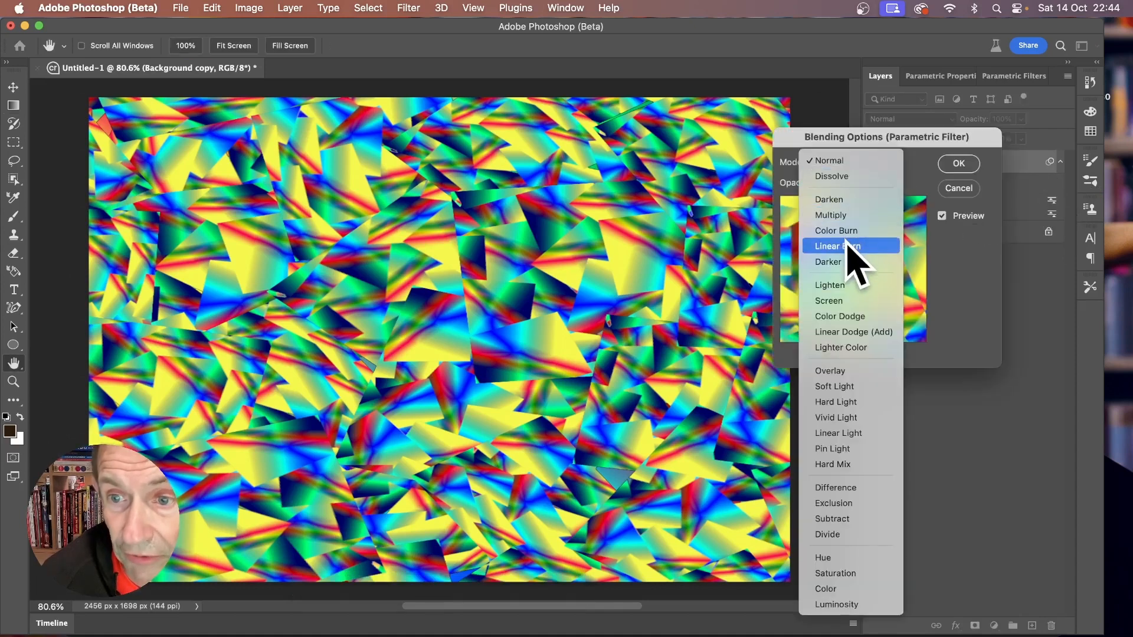
left_click(849, 247)
left_click(850, 165)
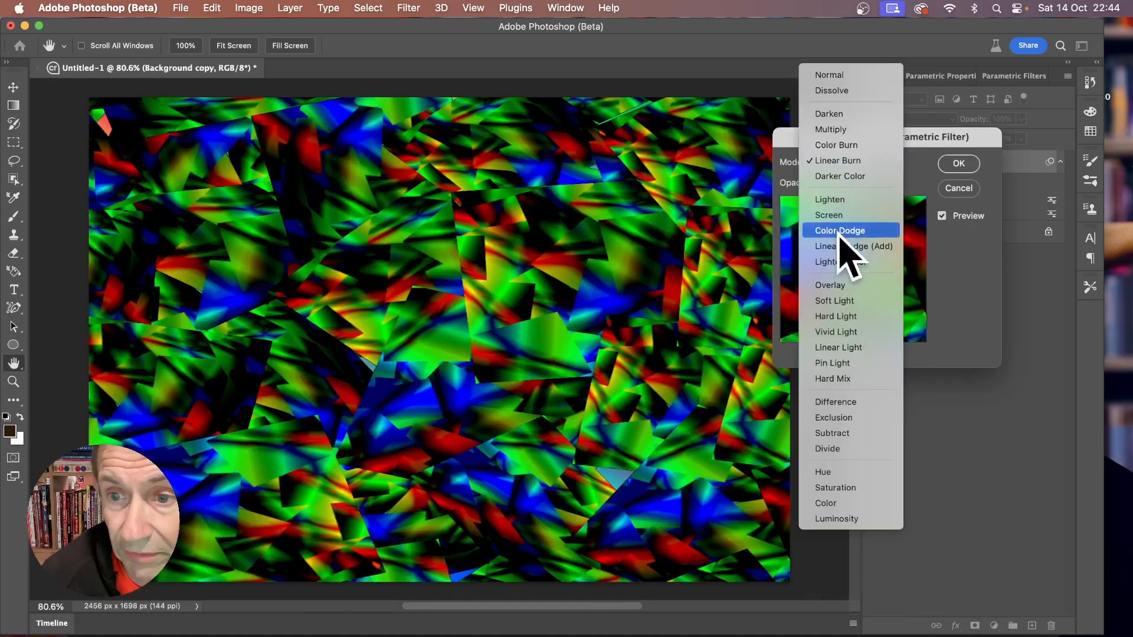
left_click(843, 285)
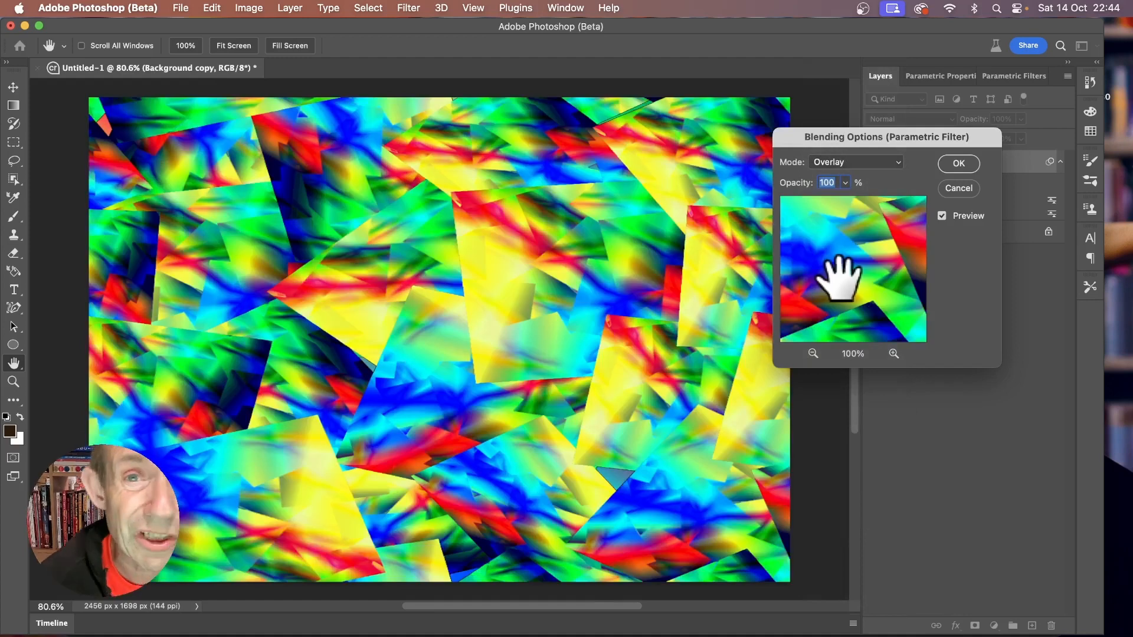
left_click(854, 166)
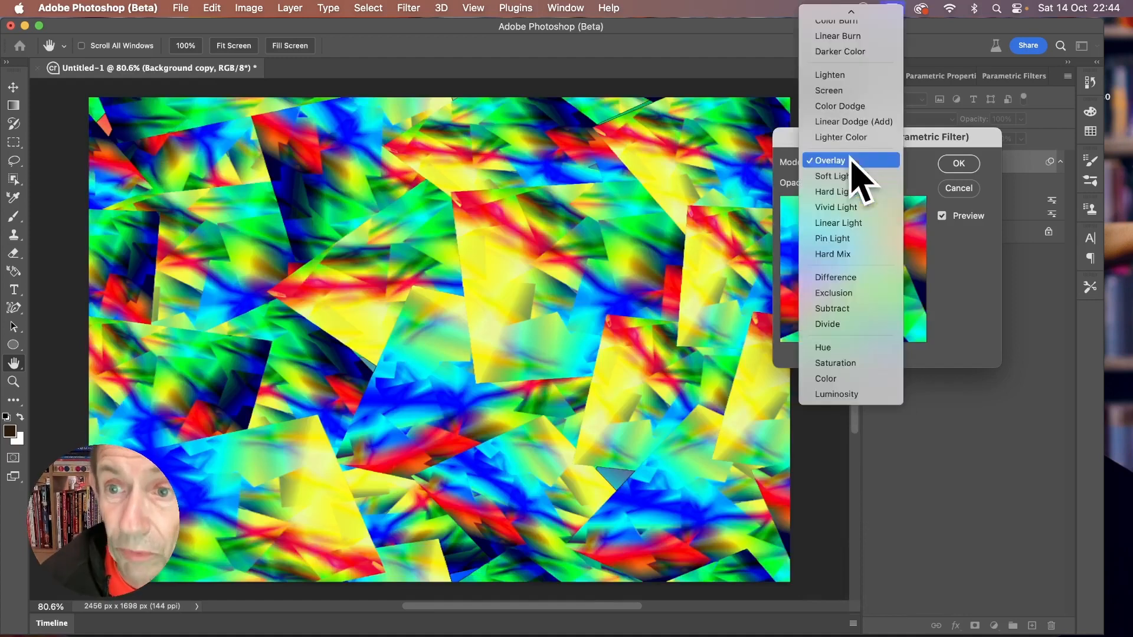
left_click(851, 14)
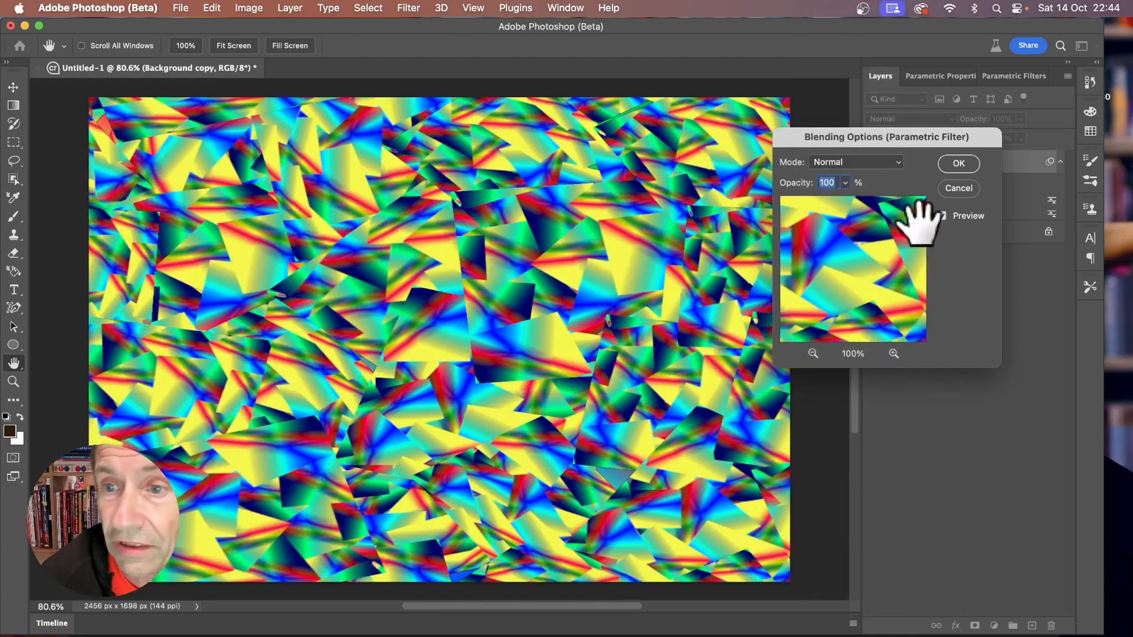
left_click(958, 164)
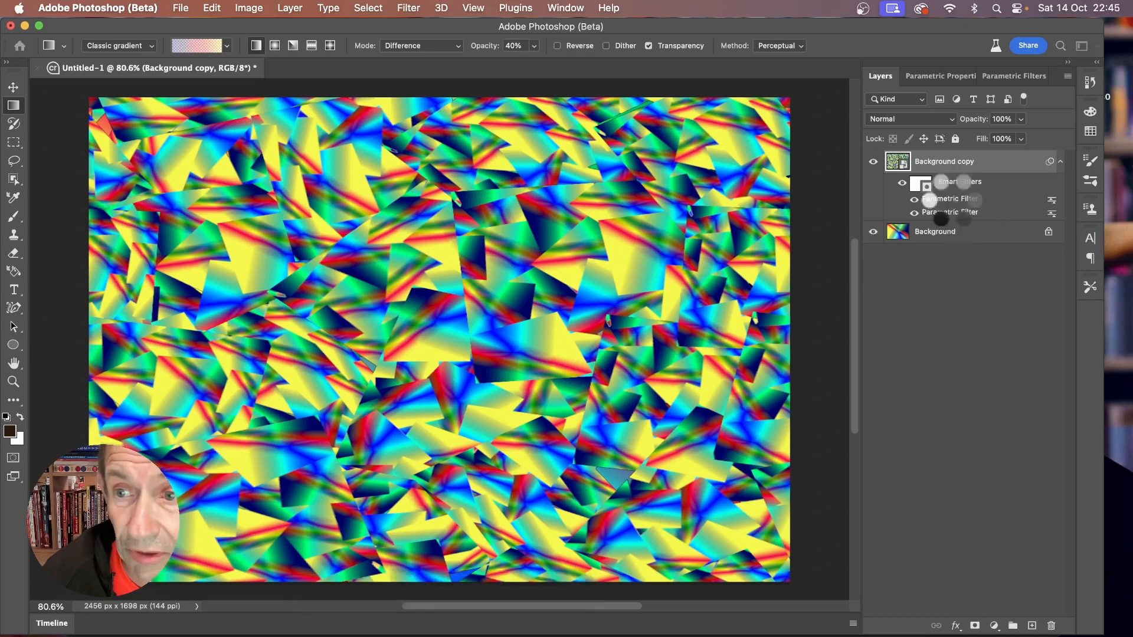
Set the upper parametric filter's Pattern Size to about 1.27 in X and 1.57 in Y, and its Size Random Y to about 0.36
double_click(952, 199)
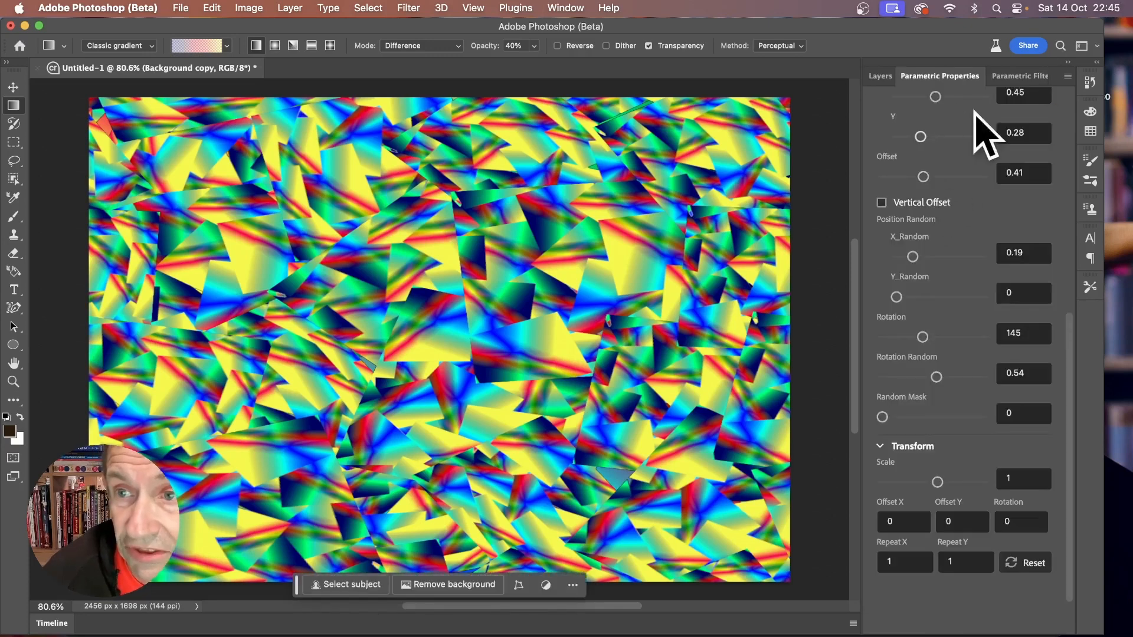
scroll(944, 167, "up", 5)
scroll(944, 177, "up", 1)
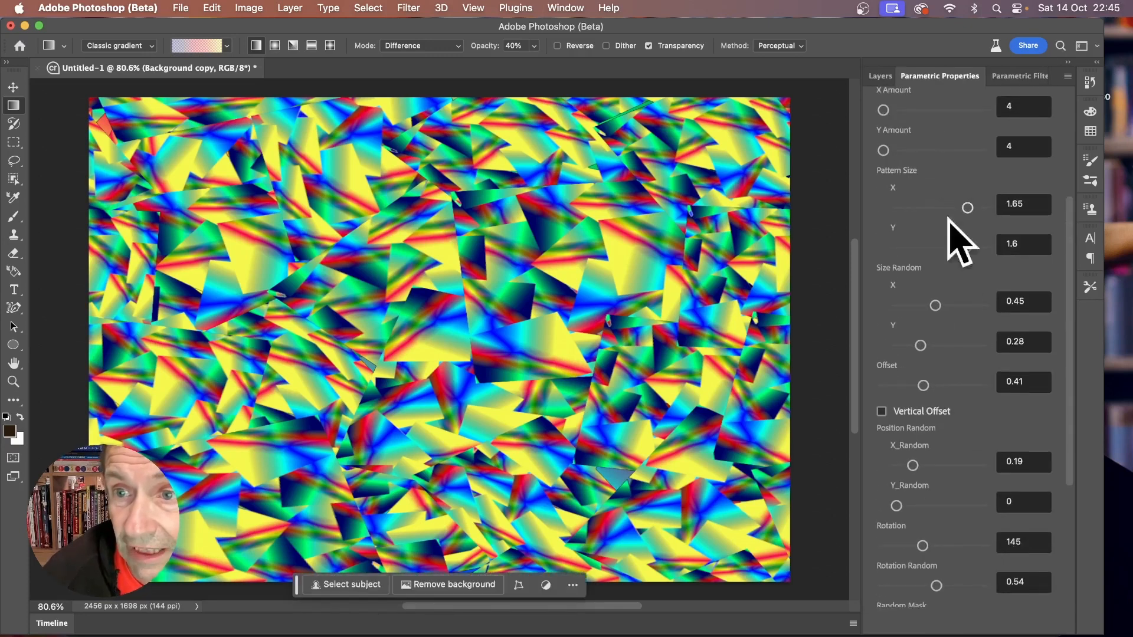
left_click_drag(968, 207, 950, 208)
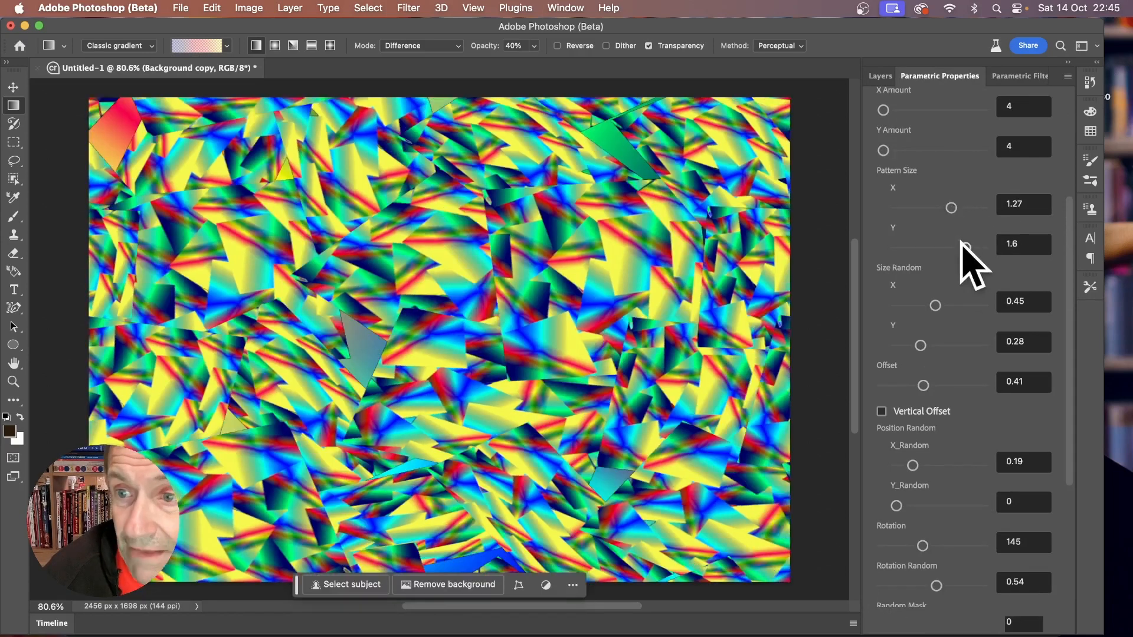
left_click_drag(965, 248, 936, 248)
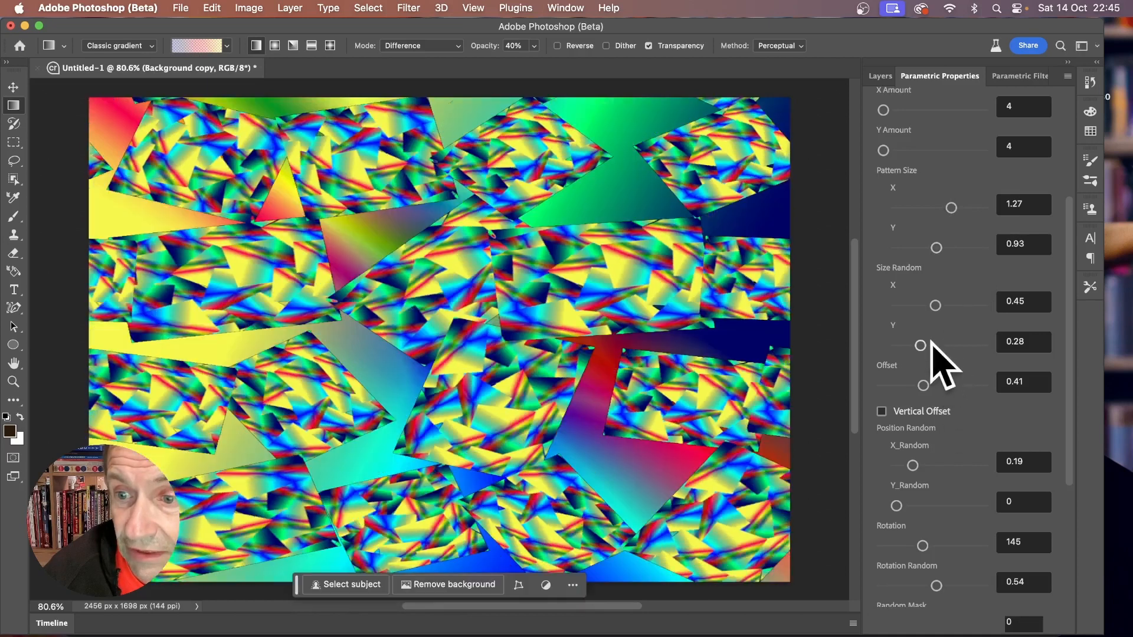
left_click_drag(921, 346, 928, 345)
left_click_drag(937, 247, 1006, 245)
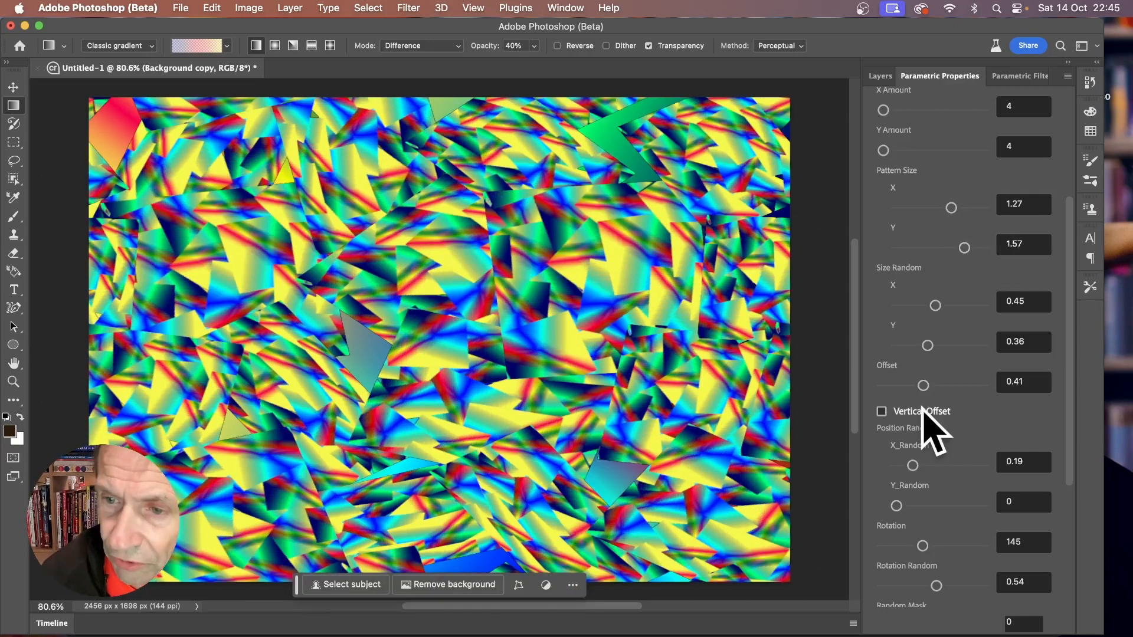
Set the pattern's Offset to about 0.52, X_Random to about 0.11 and Rotation Random to about 0.66
left_click_drag(923, 385, 935, 385)
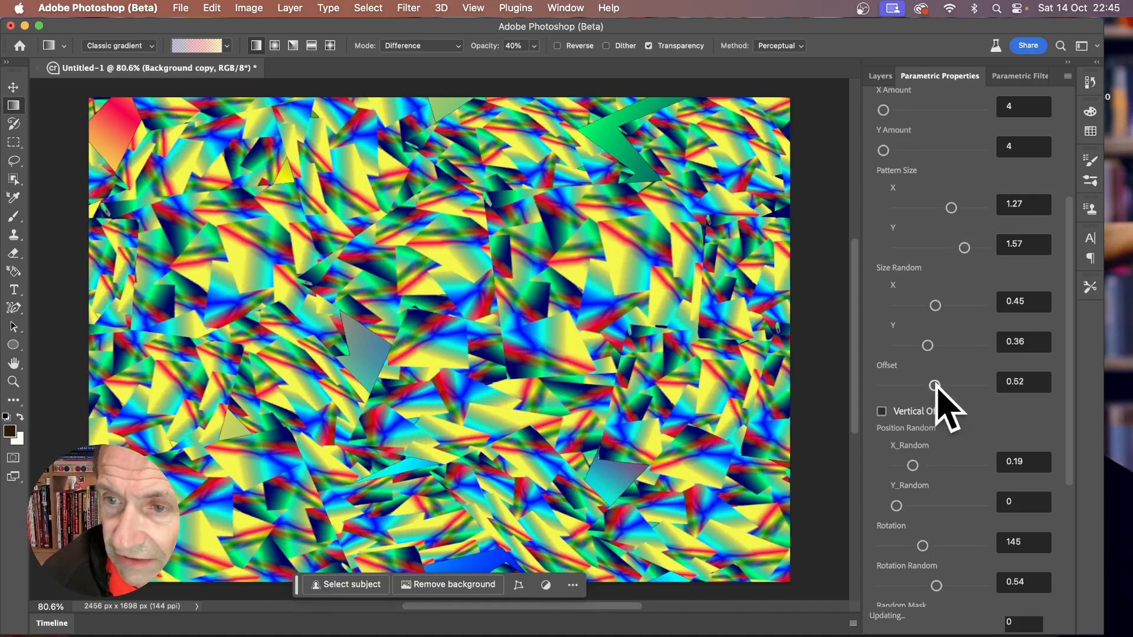
scroll(971, 405, "down", 1)
left_click_drag(914, 444, 931, 448)
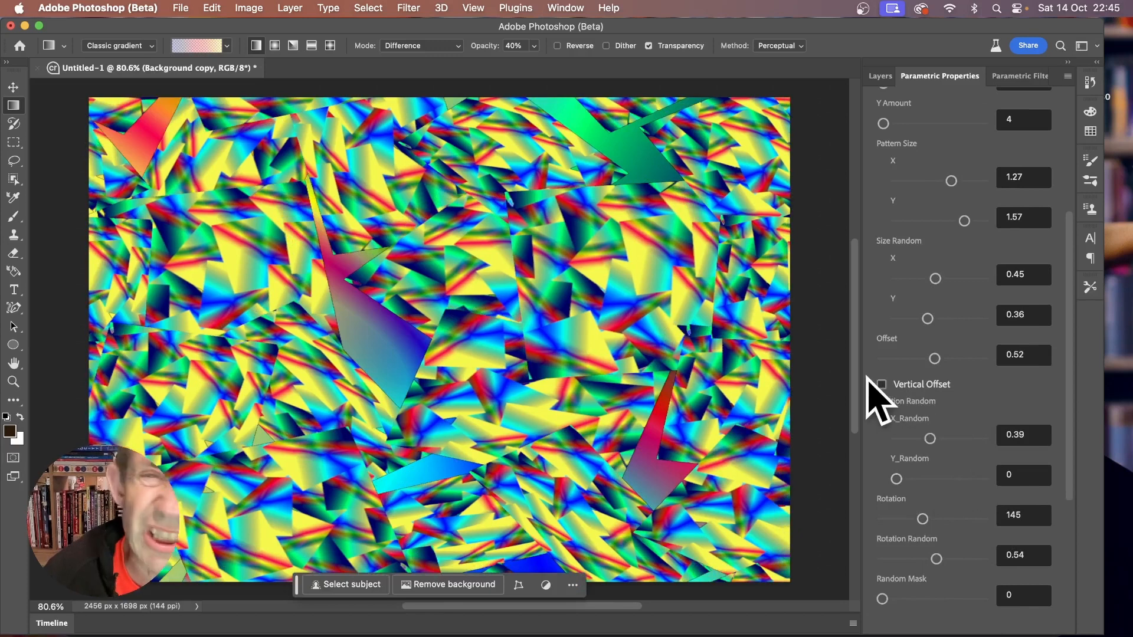
left_click_drag(932, 439, 905, 440)
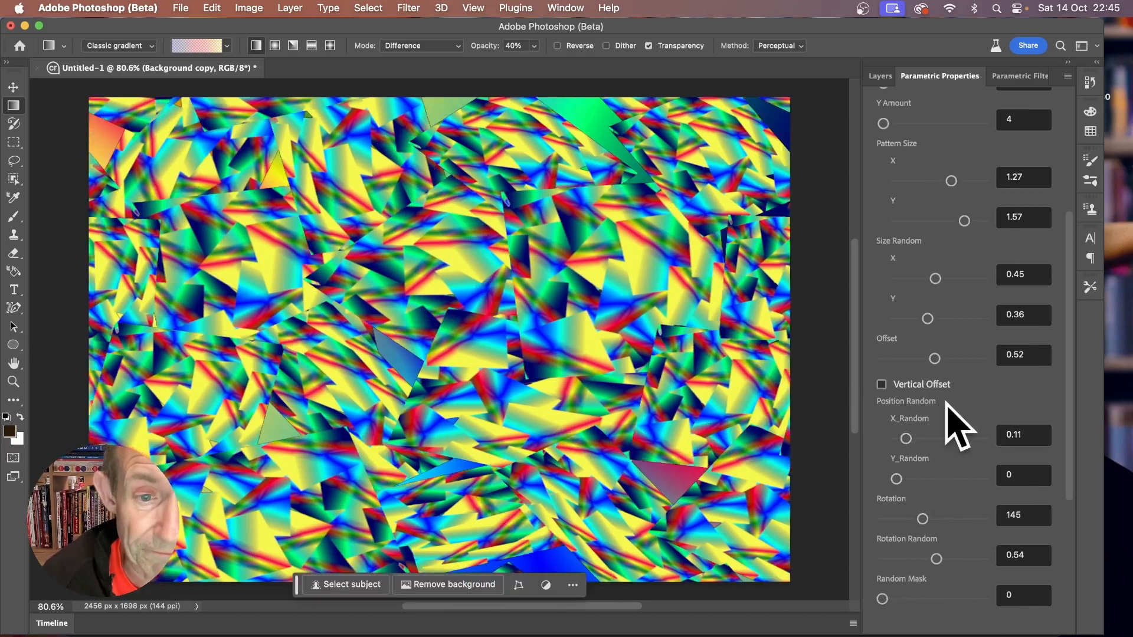
scroll(946, 413, "down", 5)
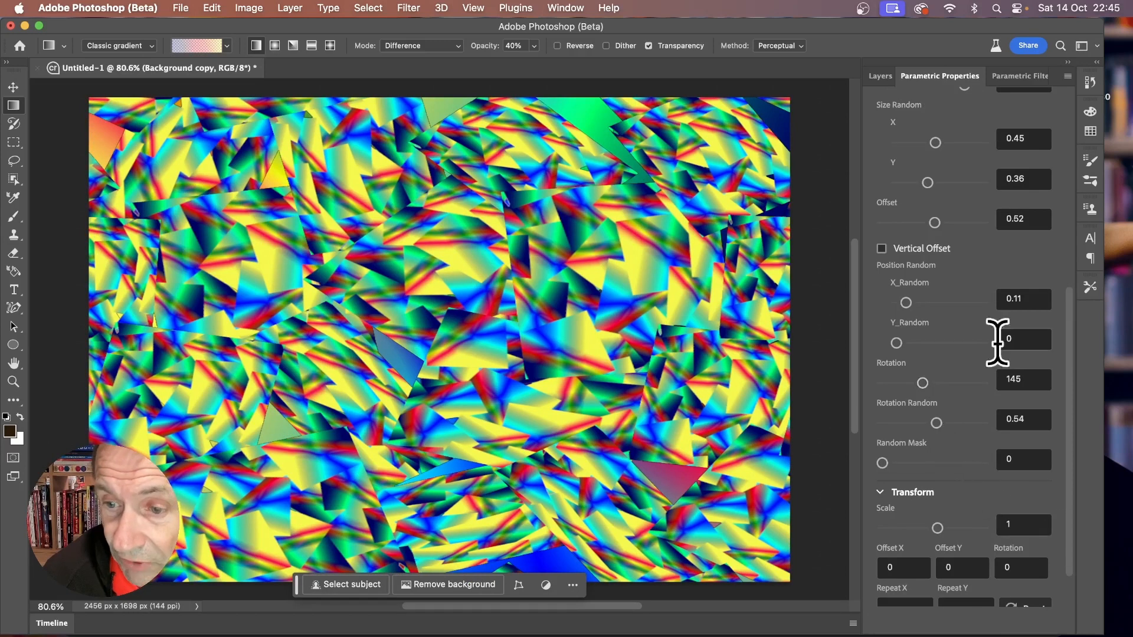
left_click_drag(936, 422, 948, 423)
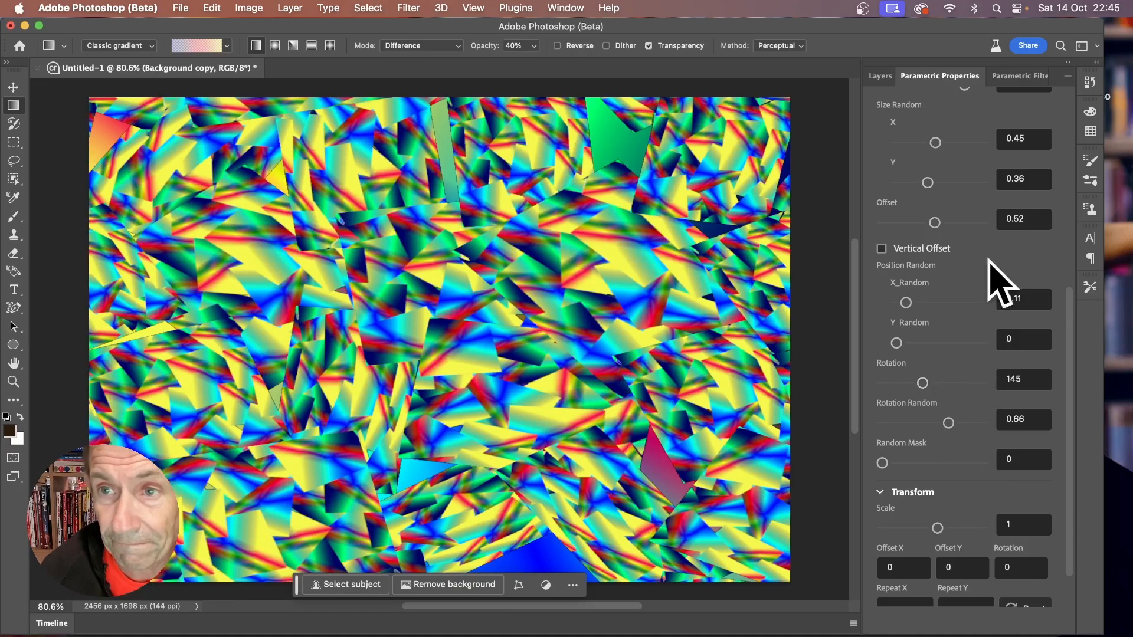
Duplicate the uppermost parametric filter again and set the new copy's X Amount and Y Amount to 2
left_click(881, 77)
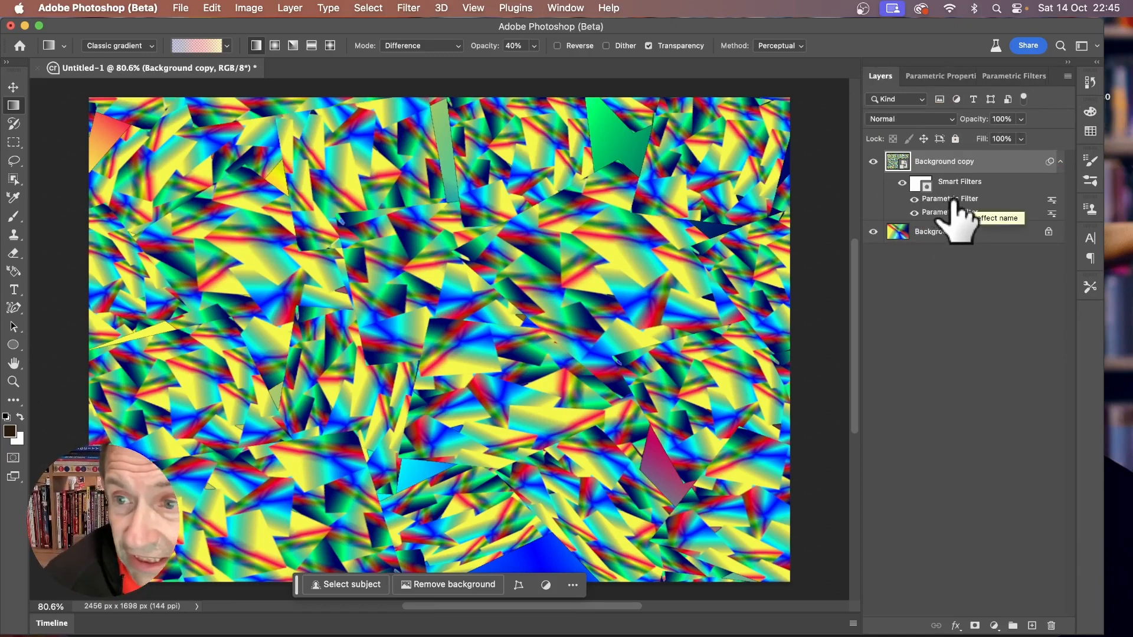
left_click_drag(953, 203, 952, 194)
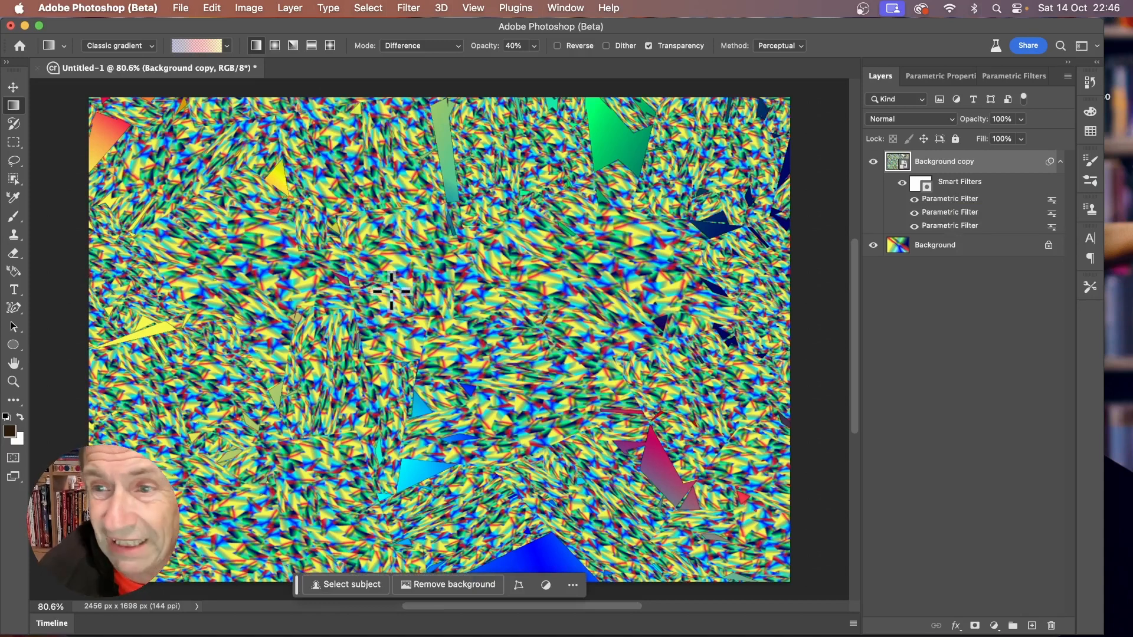
double_click(951, 199)
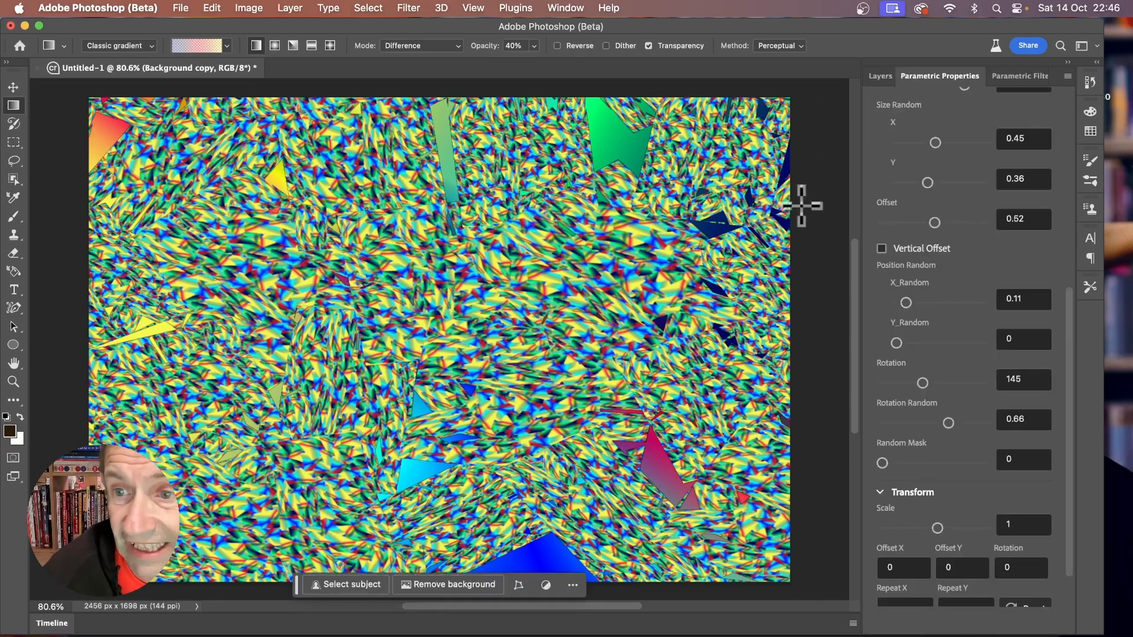
scroll(935, 191, "up", 3)
scroll(935, 191, "up", 4)
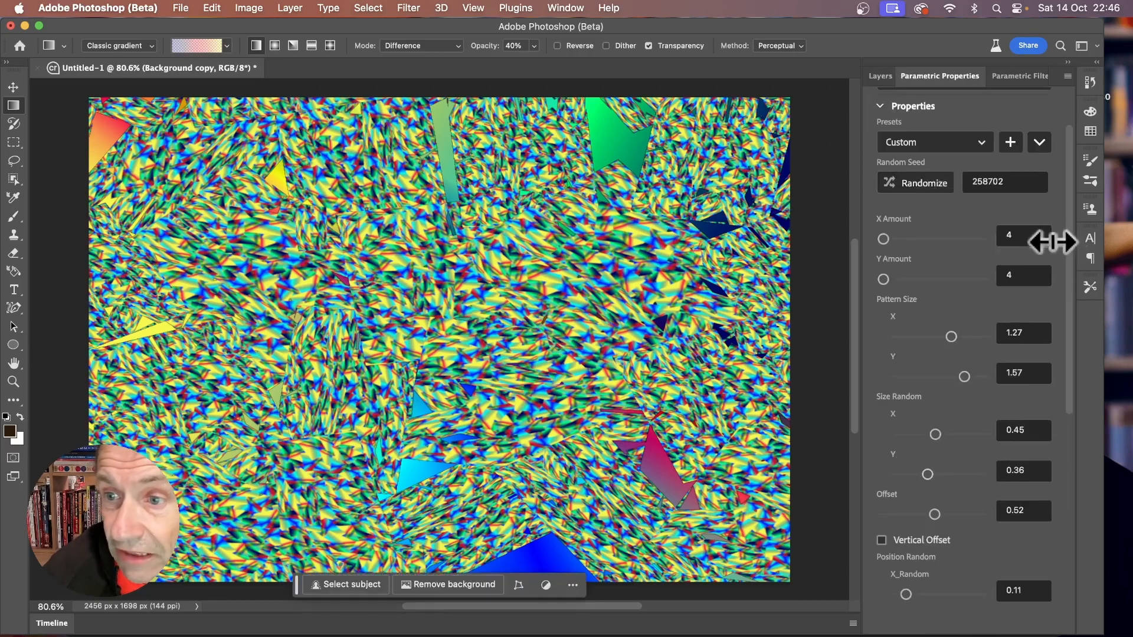
left_click(1027, 236)
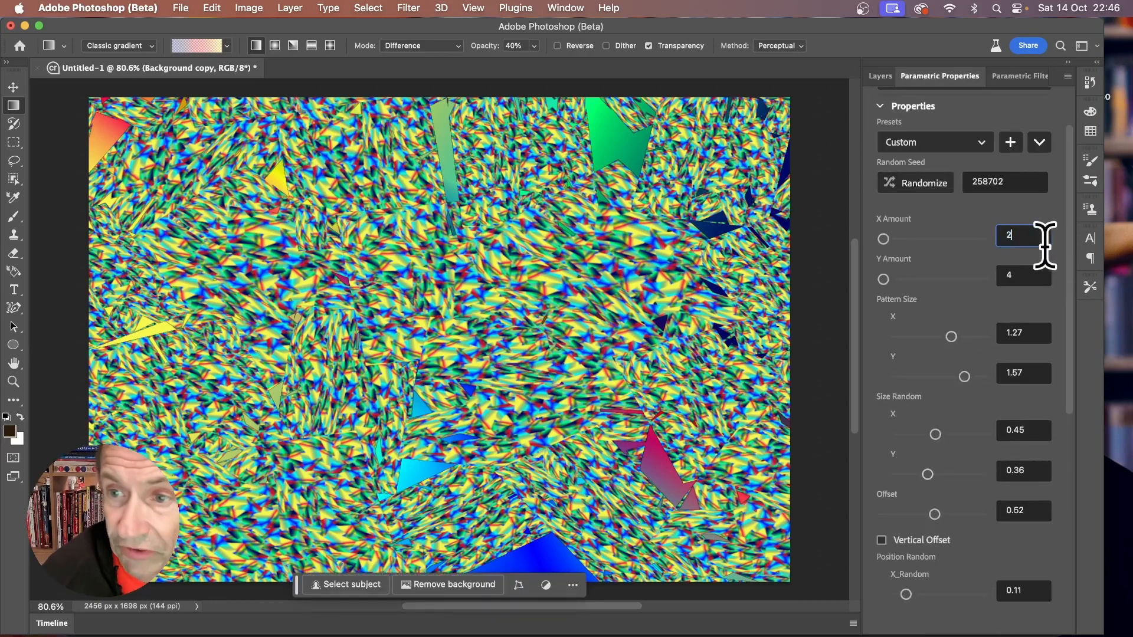
type("2")
left_click(1028, 271)
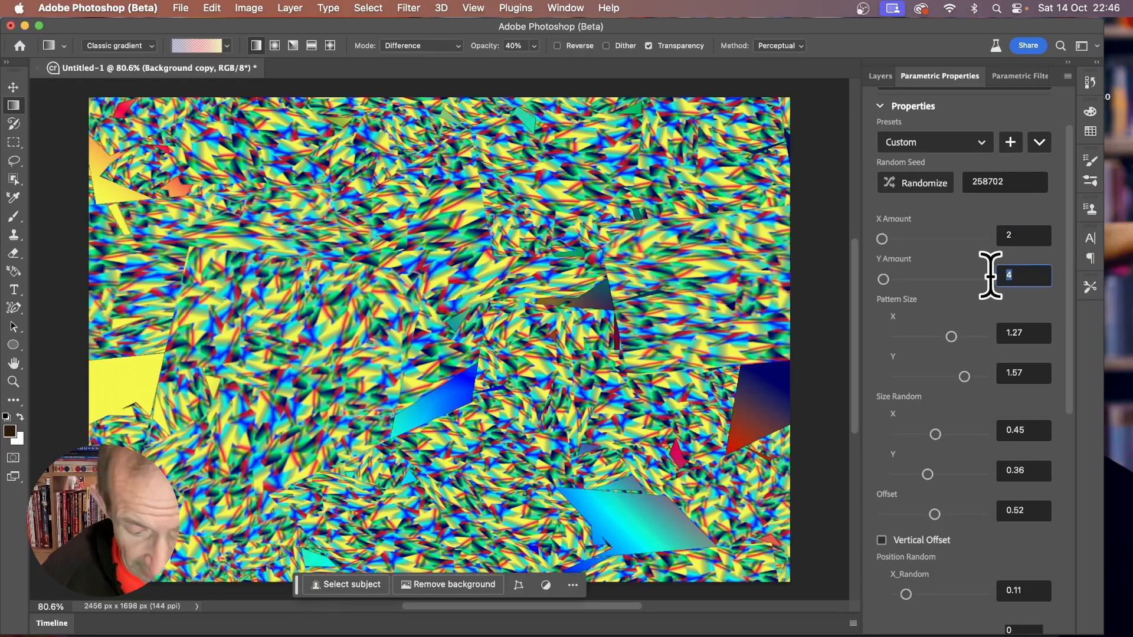
type("2")
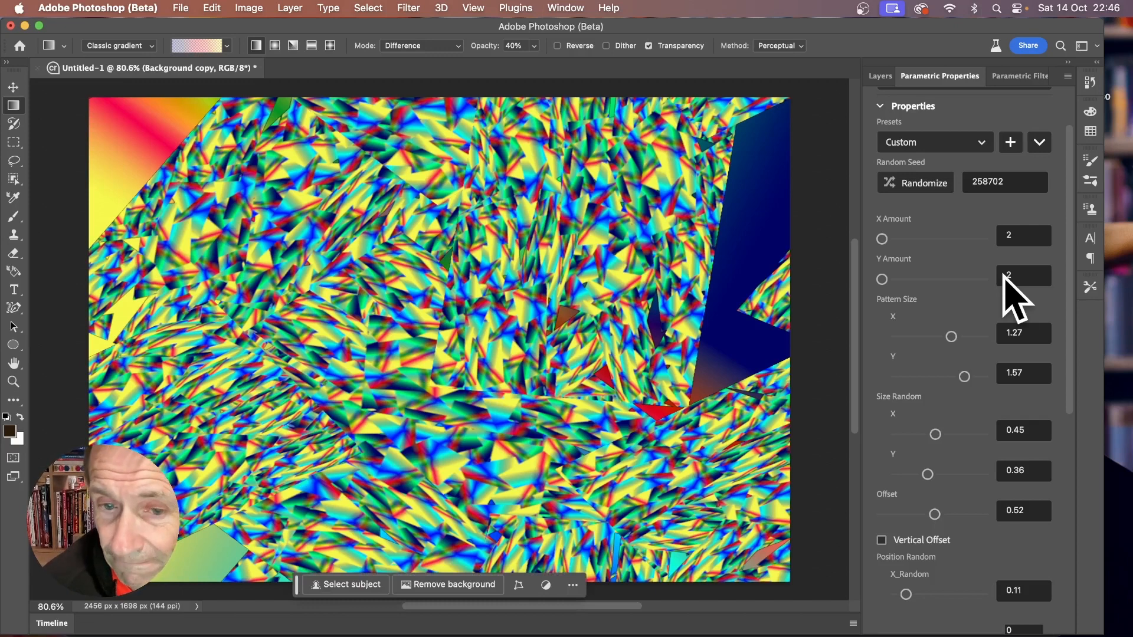
Flatten the image and apply Oil Paint with Stylization 9.2, Cleanliness 9.7, Scale 3.8, Bristle Detail 10.0 and Lighting off
left_click(293, 8)
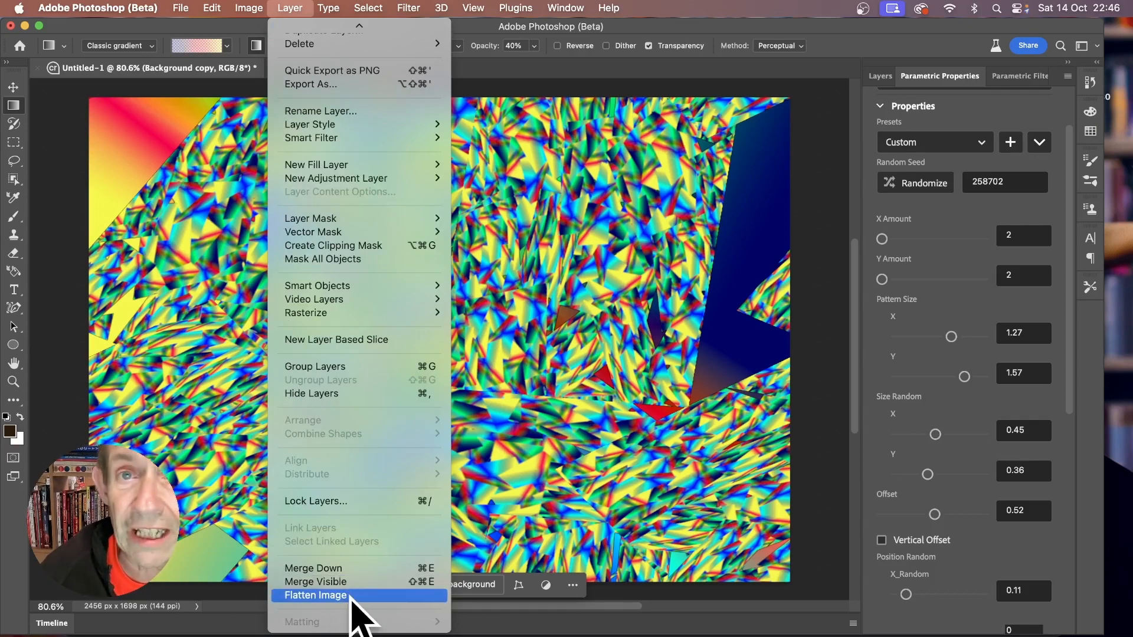
left_click(353, 596)
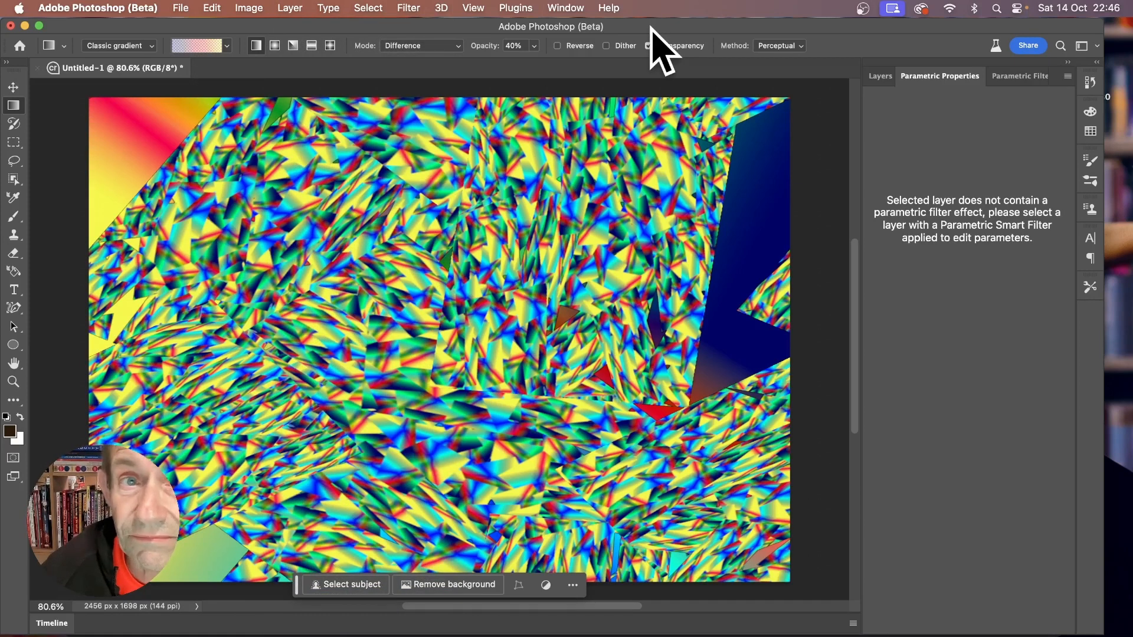
left_click(420, 5)
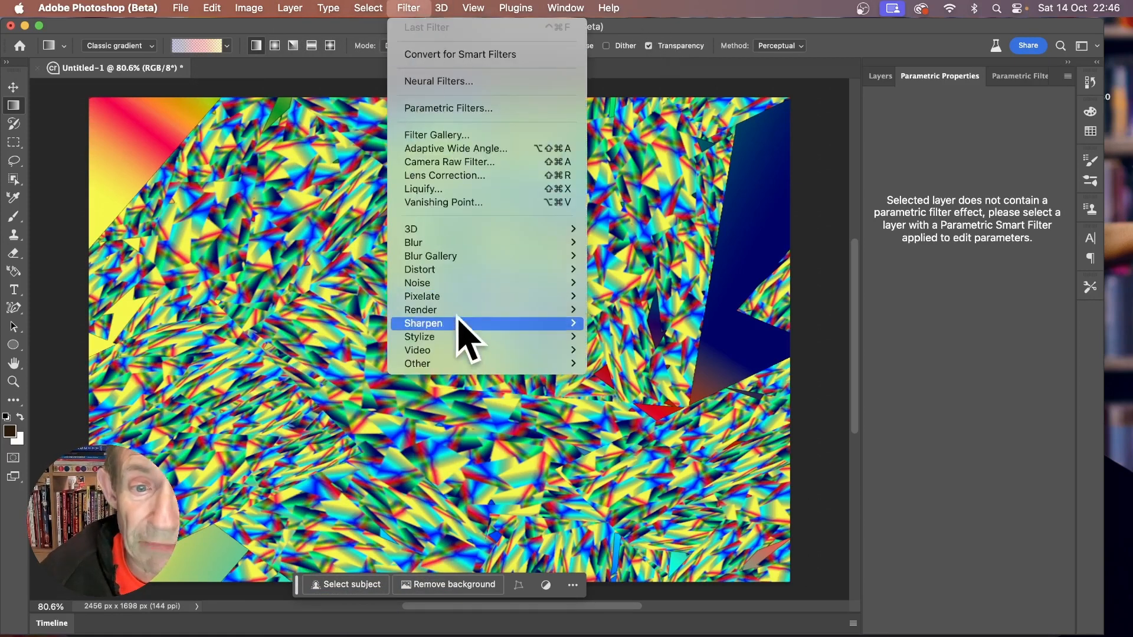
mouse_move(458, 341)
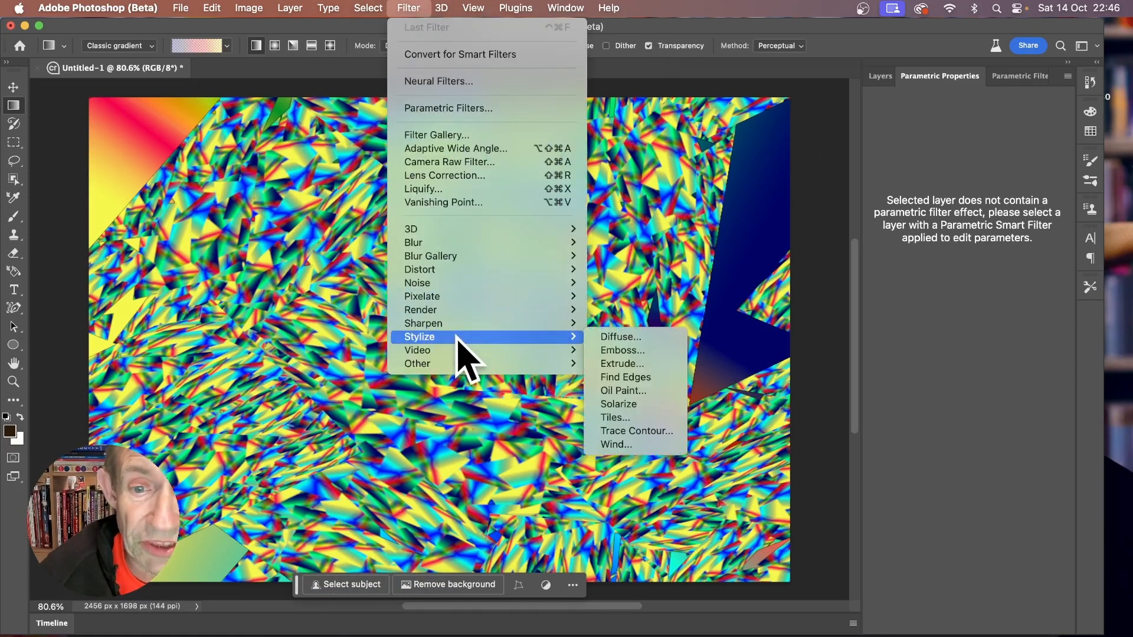
left_click(623, 391)
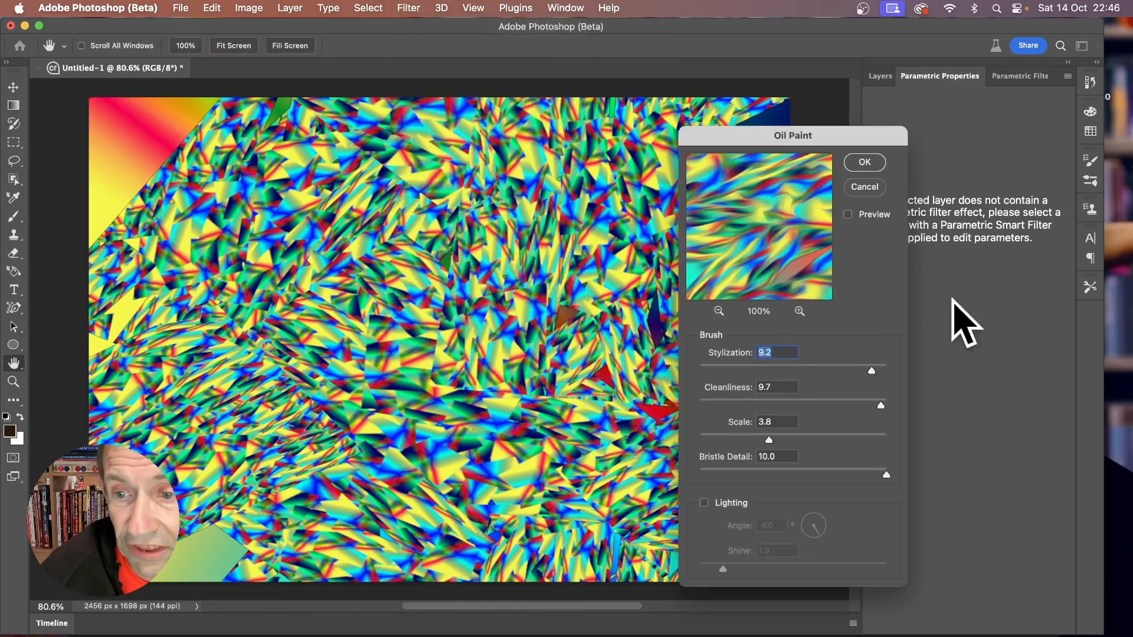
left_click(865, 163)
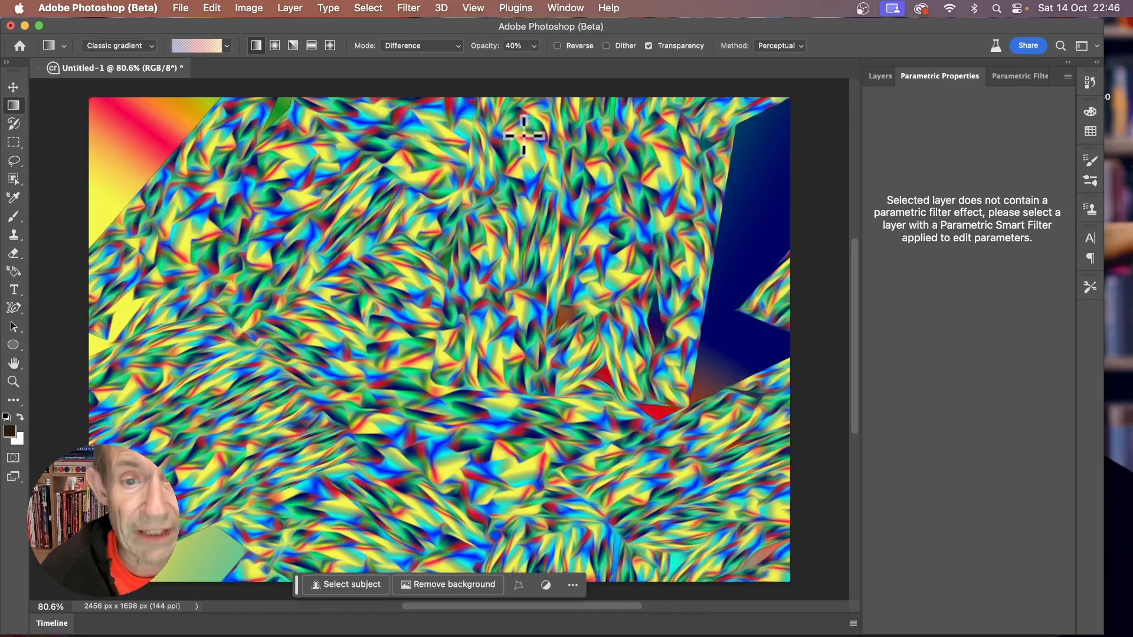